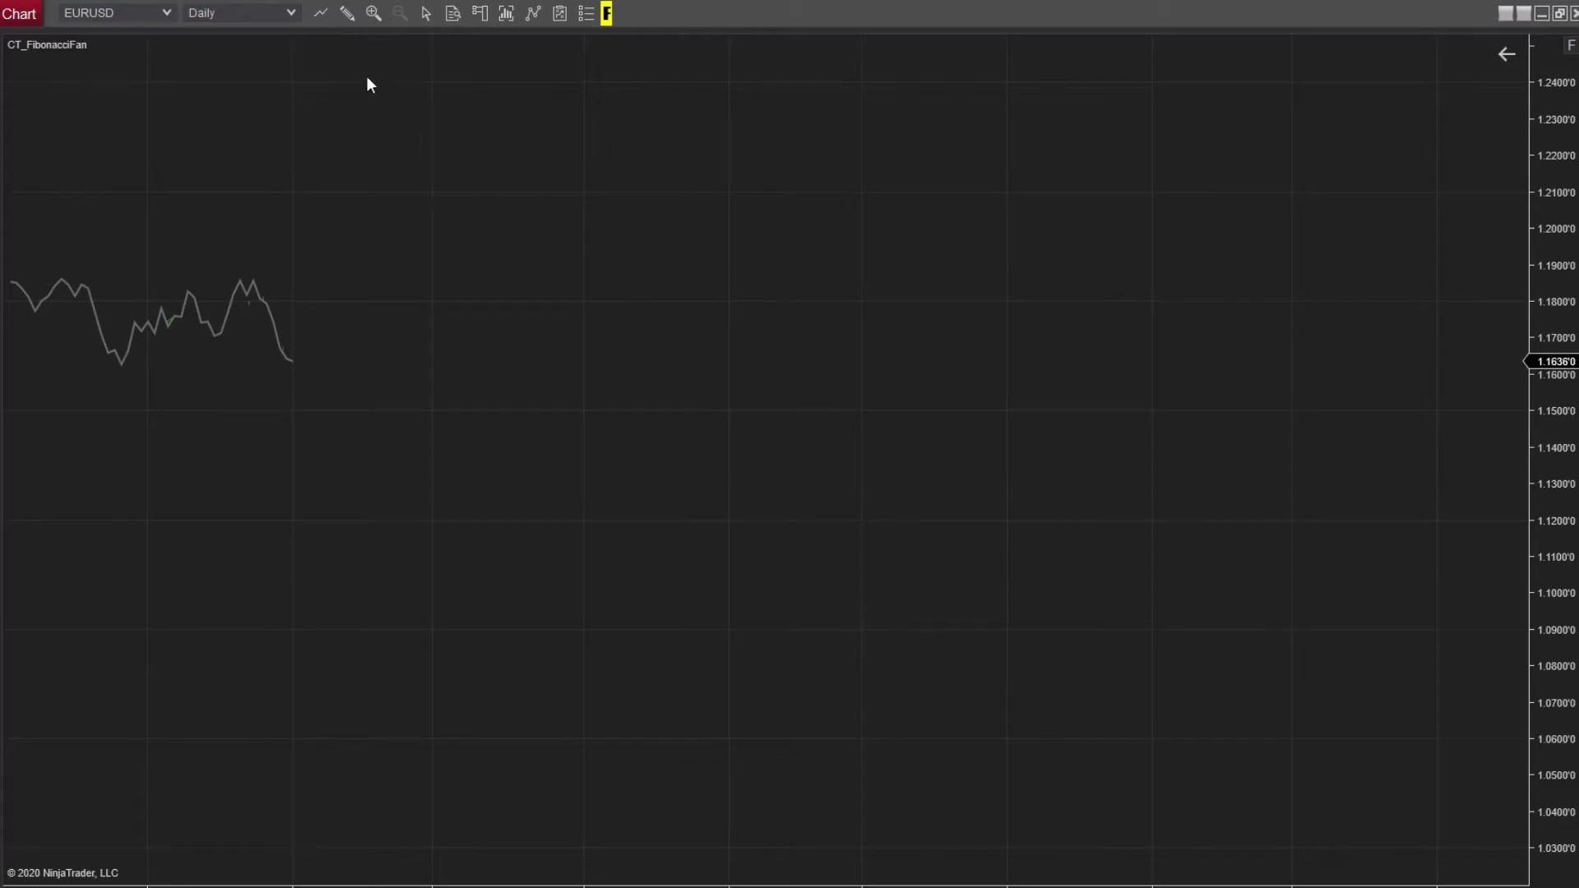
# Place a CT Fibonacci Angle Fan on the GBPUSD 60-minute chart and nudge its origin up-left.
pyautogui.click(347, 13)
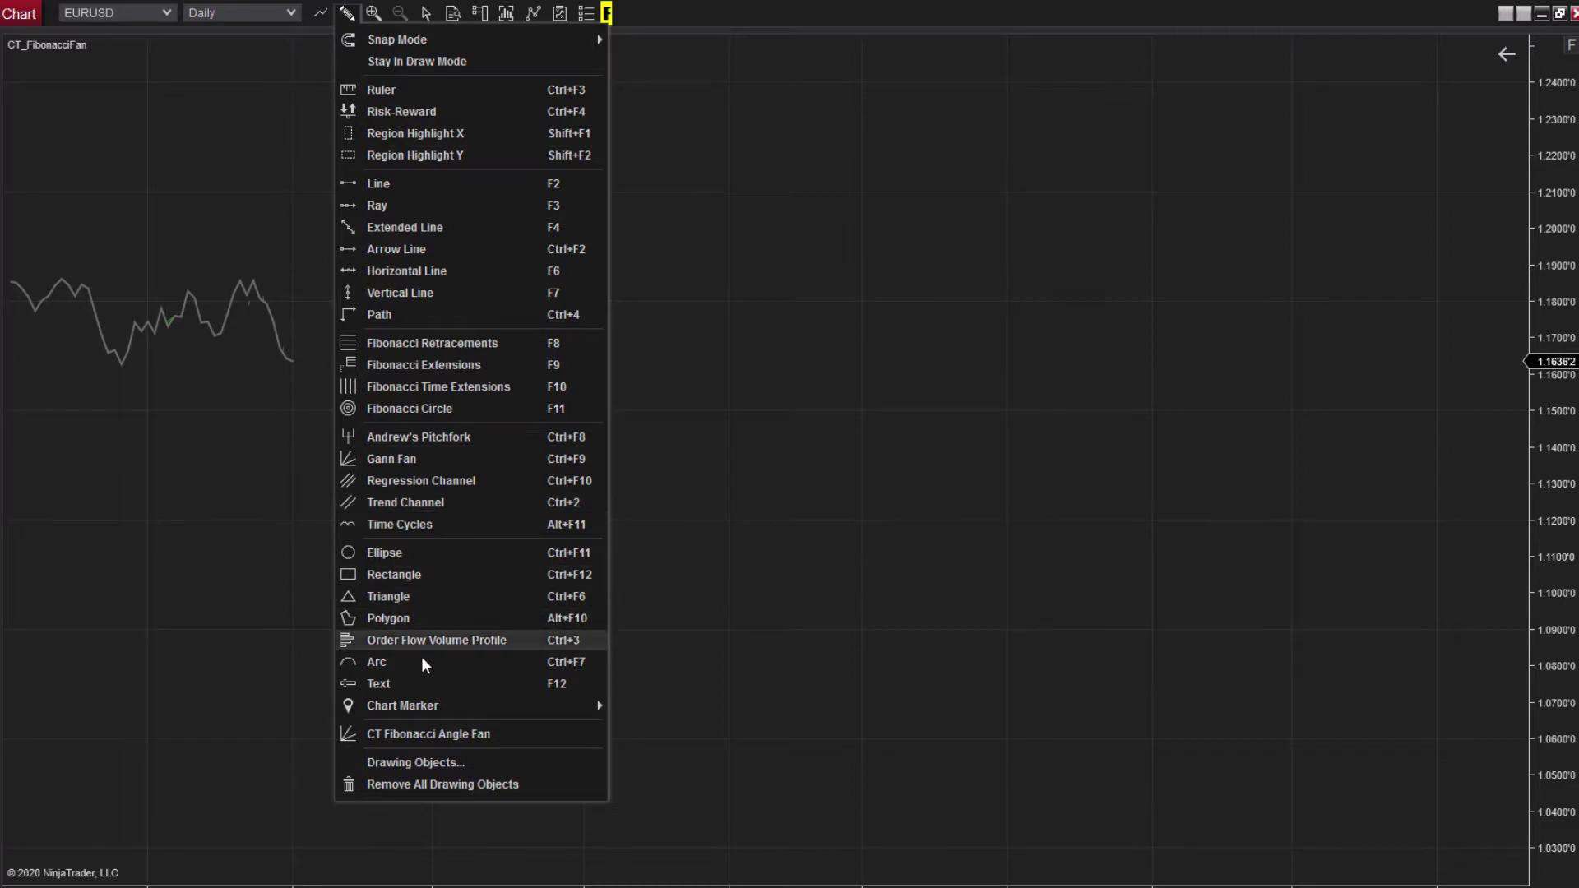
pyautogui.click(436, 734)
pyautogui.click(446, 689)
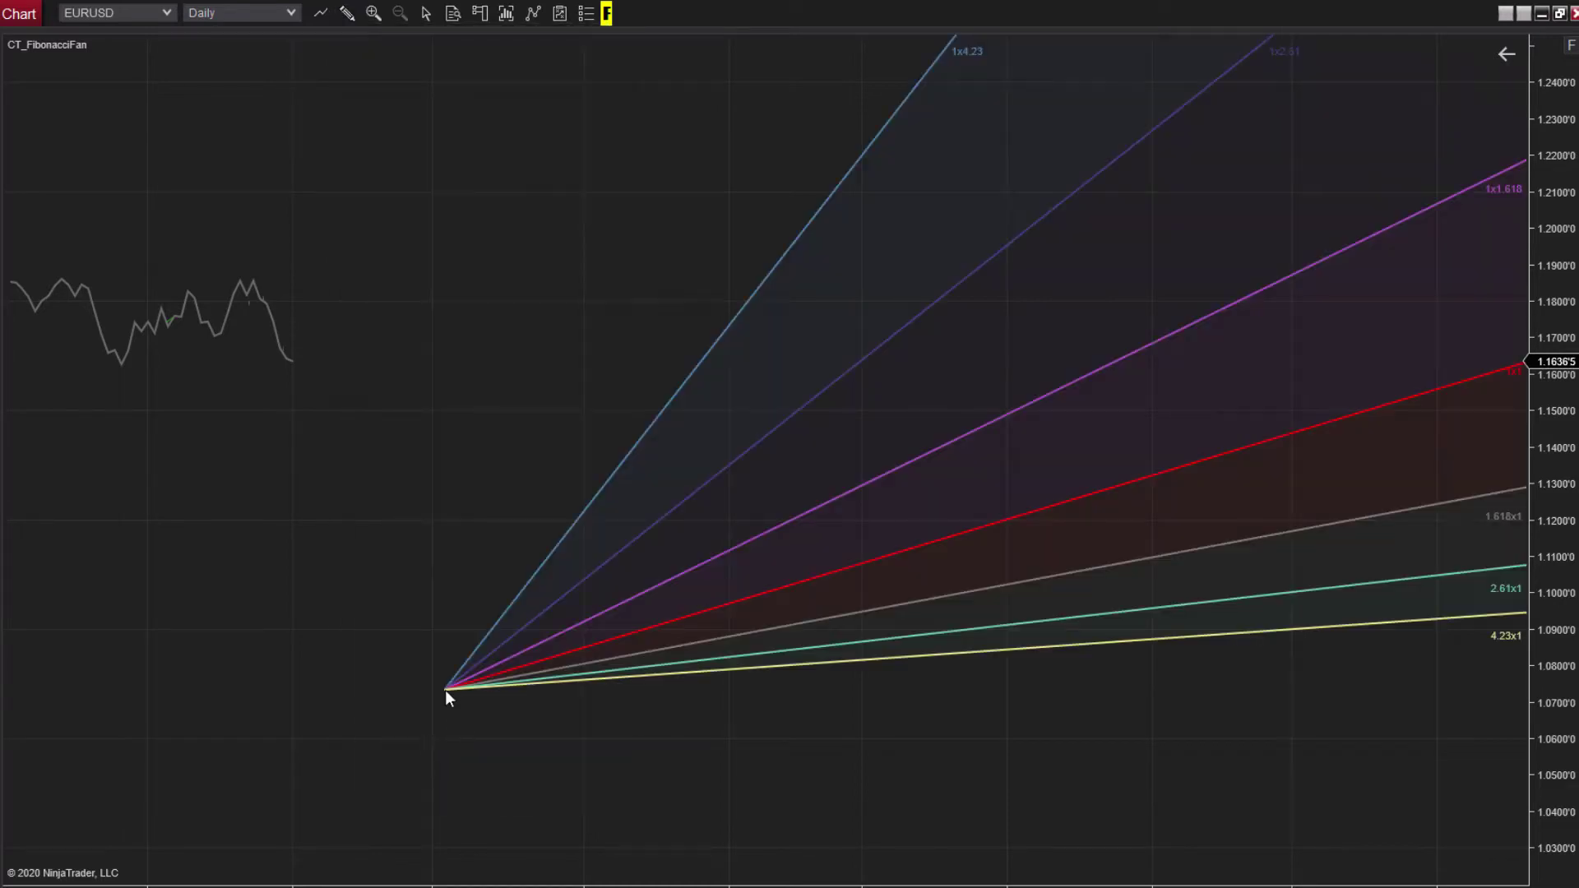
pyautogui.moveTo(447, 688); pyautogui.dragTo(378, 652)
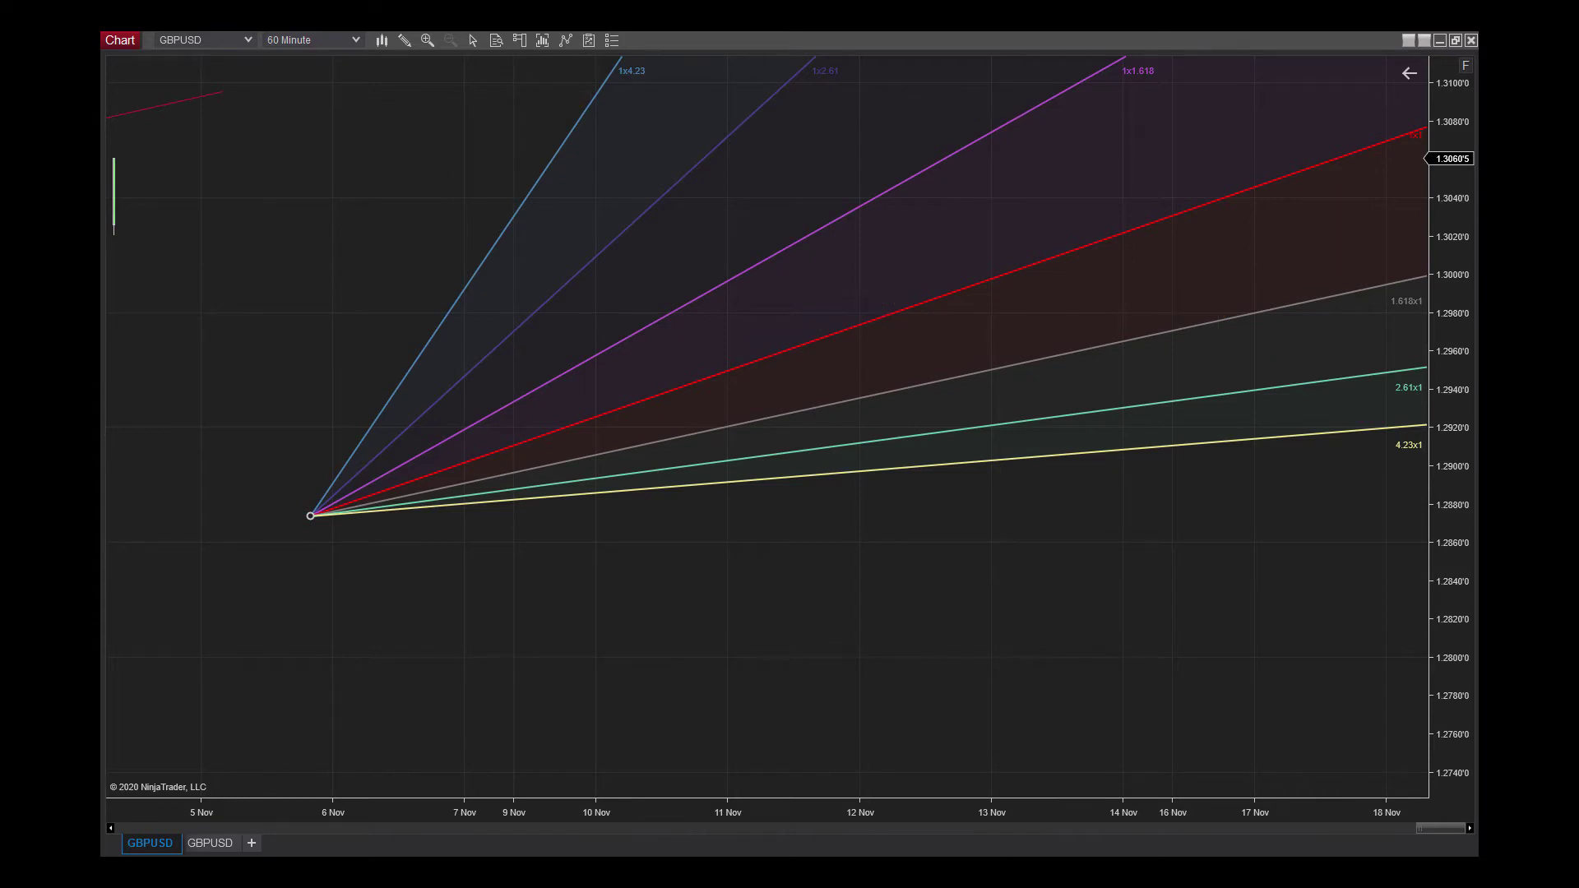
# Open the fan's Properties and its Fibonacci Angles ratio list, moving that window aside.
pyautogui.rightClick(315, 517)
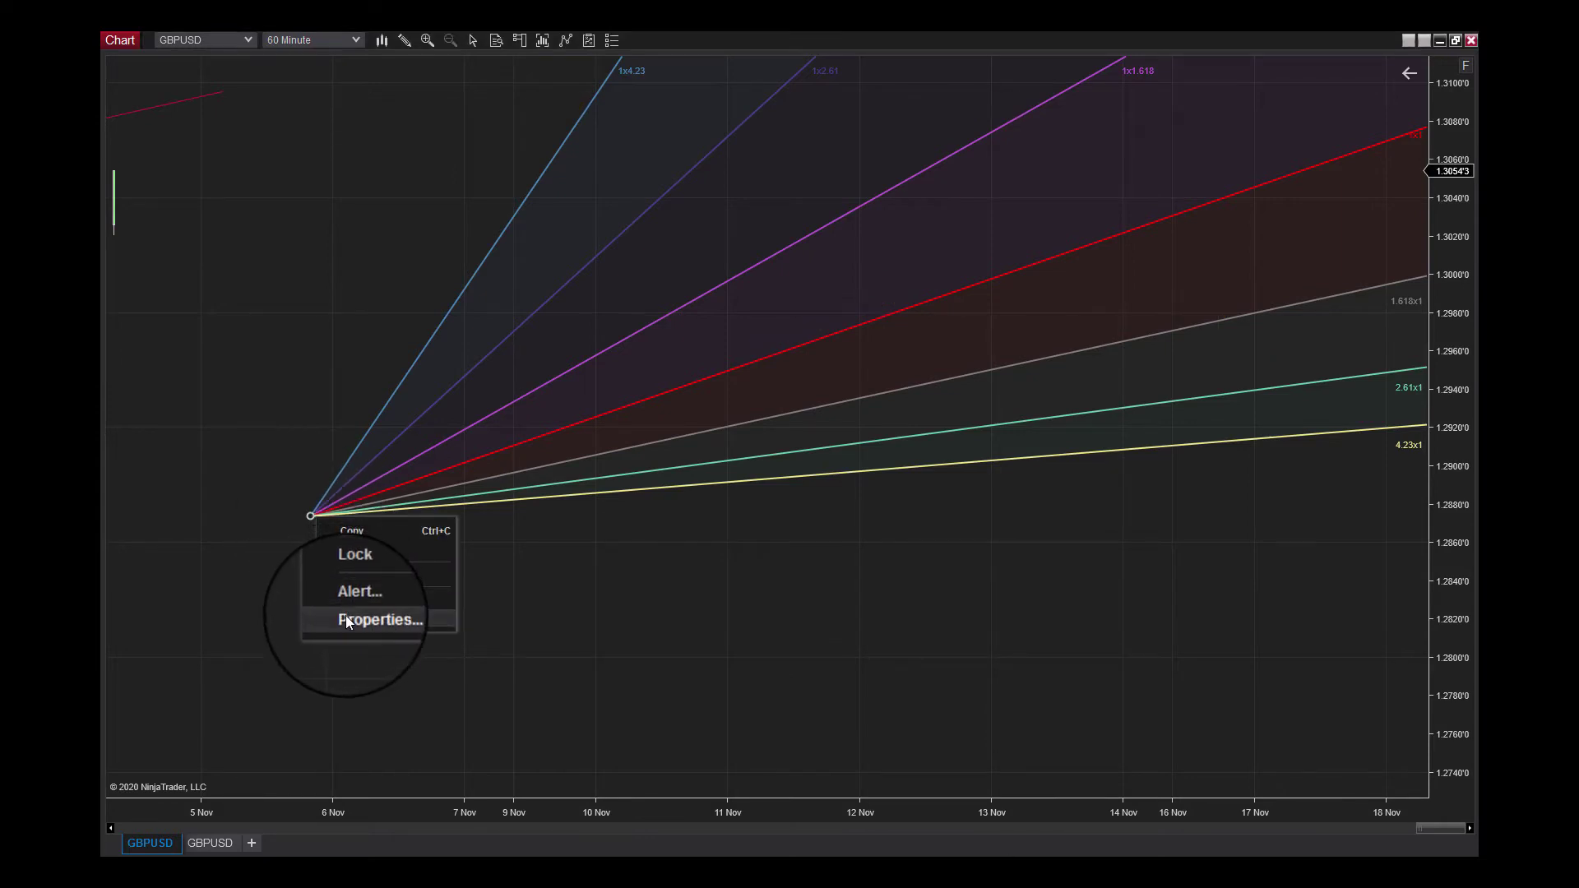
pyautogui.click(345, 621)
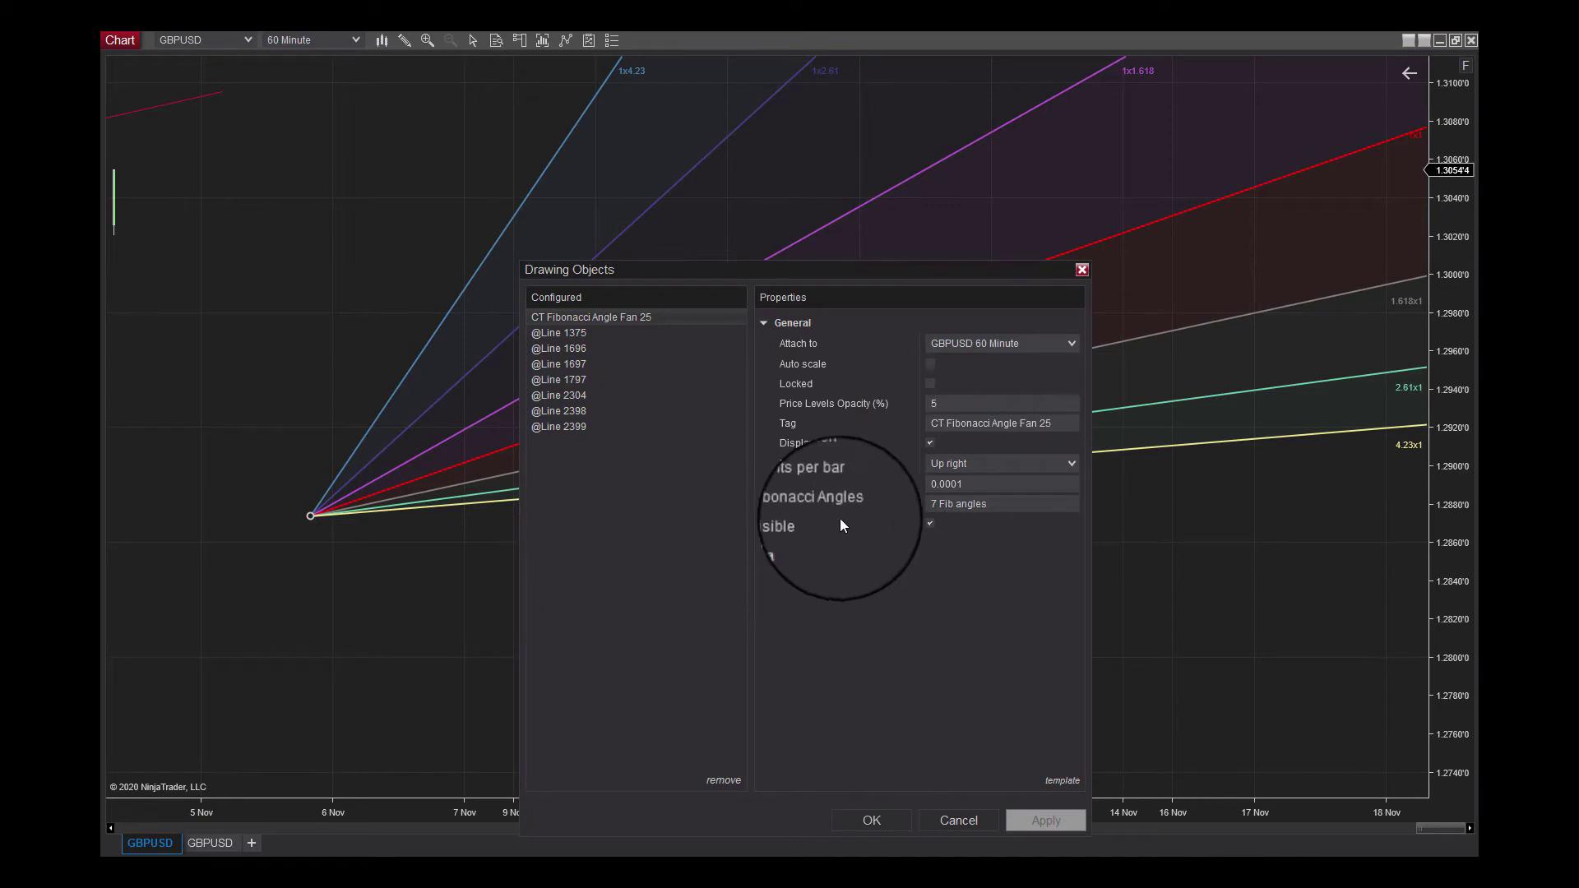
pyautogui.click(1030, 503)
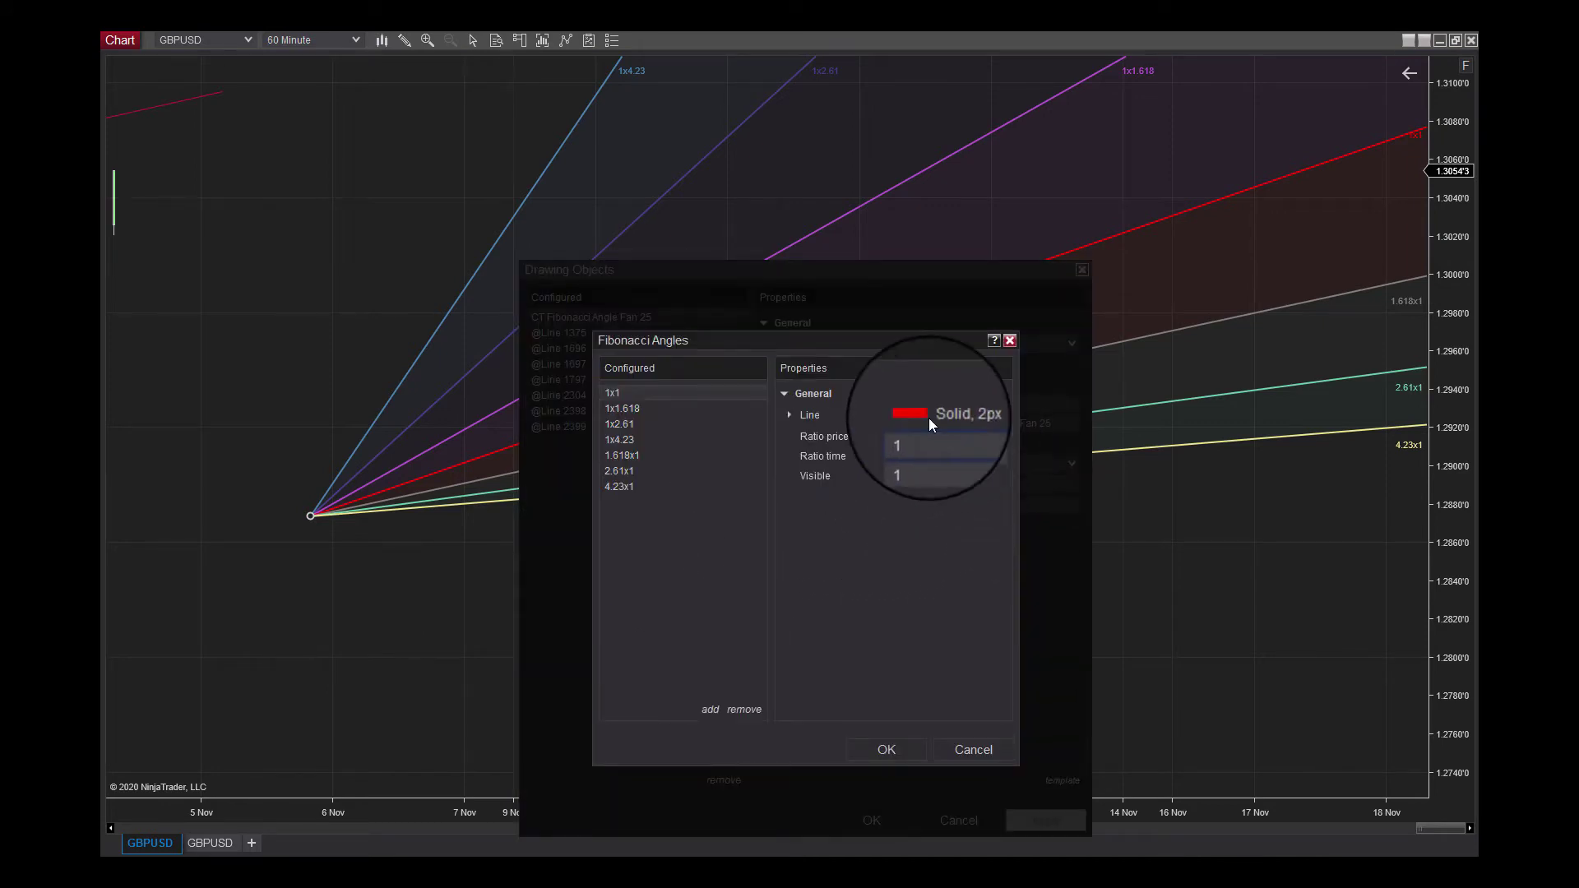
pyautogui.moveTo(875, 339); pyautogui.dragTo(846, 285)
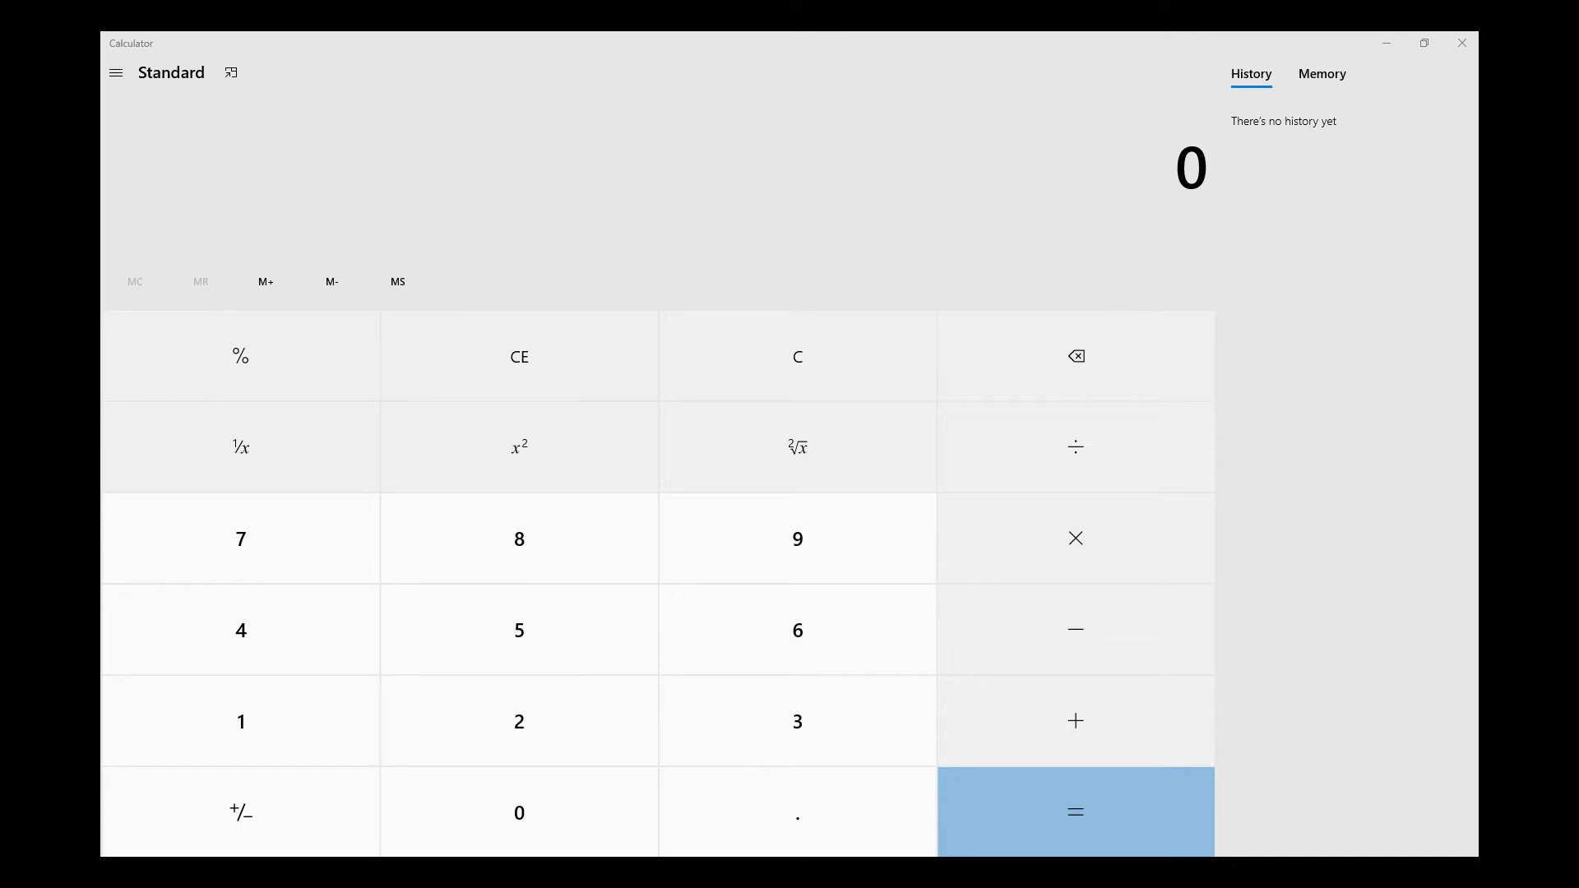
# Multiply 1.618 by 1.618 in Calculator to get 2.617924.
pyautogui.click(293, 714)
pyautogui.click(743, 815)
pyautogui.click(782, 650)
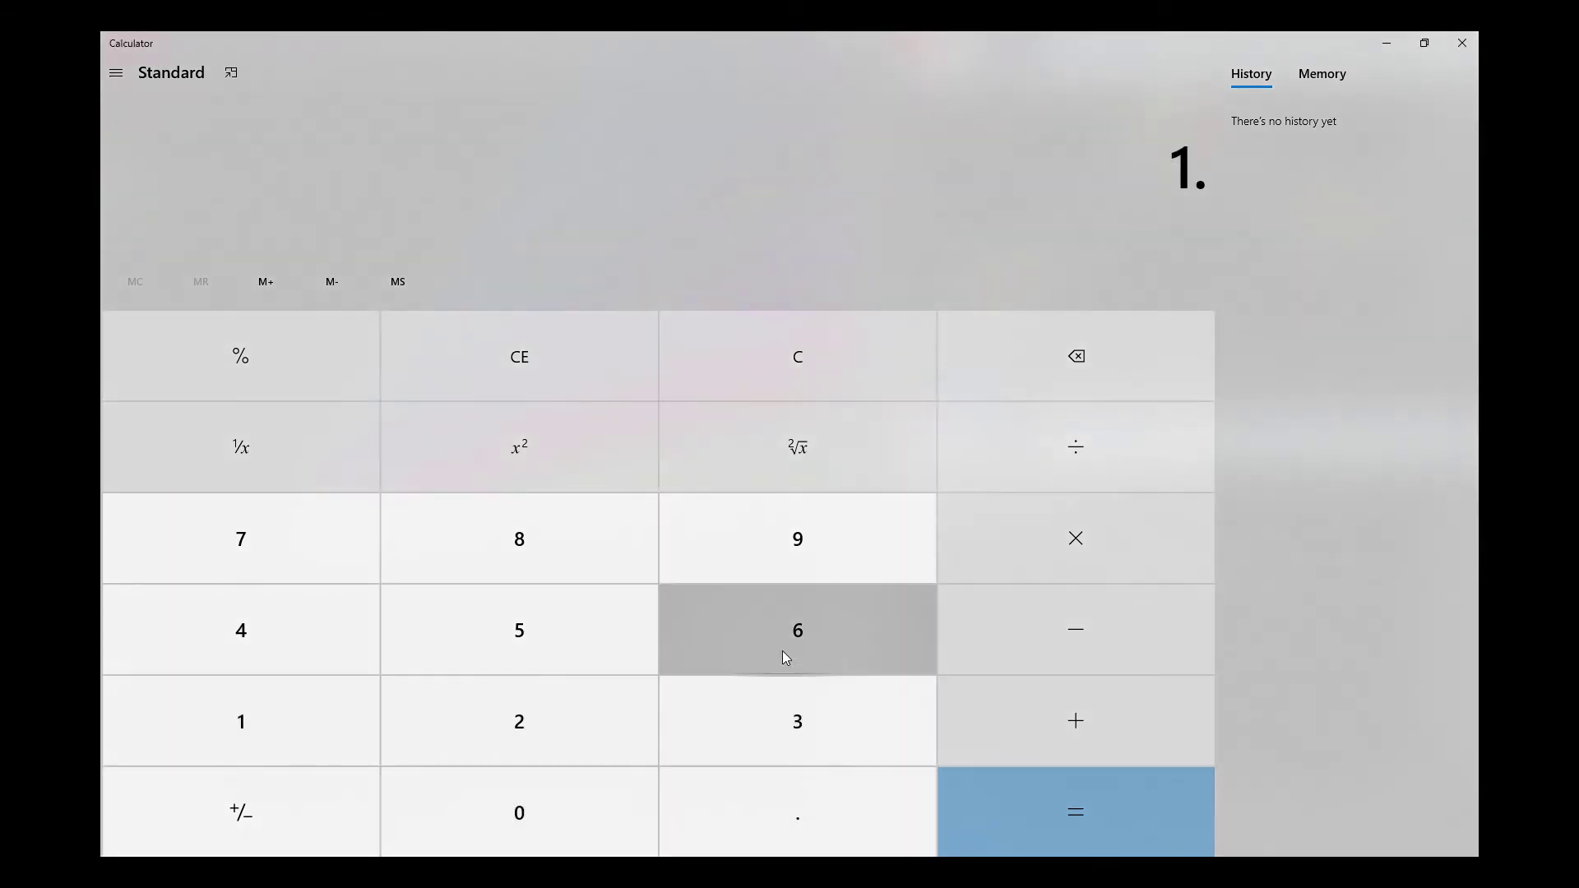
pyautogui.click(320, 714)
pyautogui.click(482, 546)
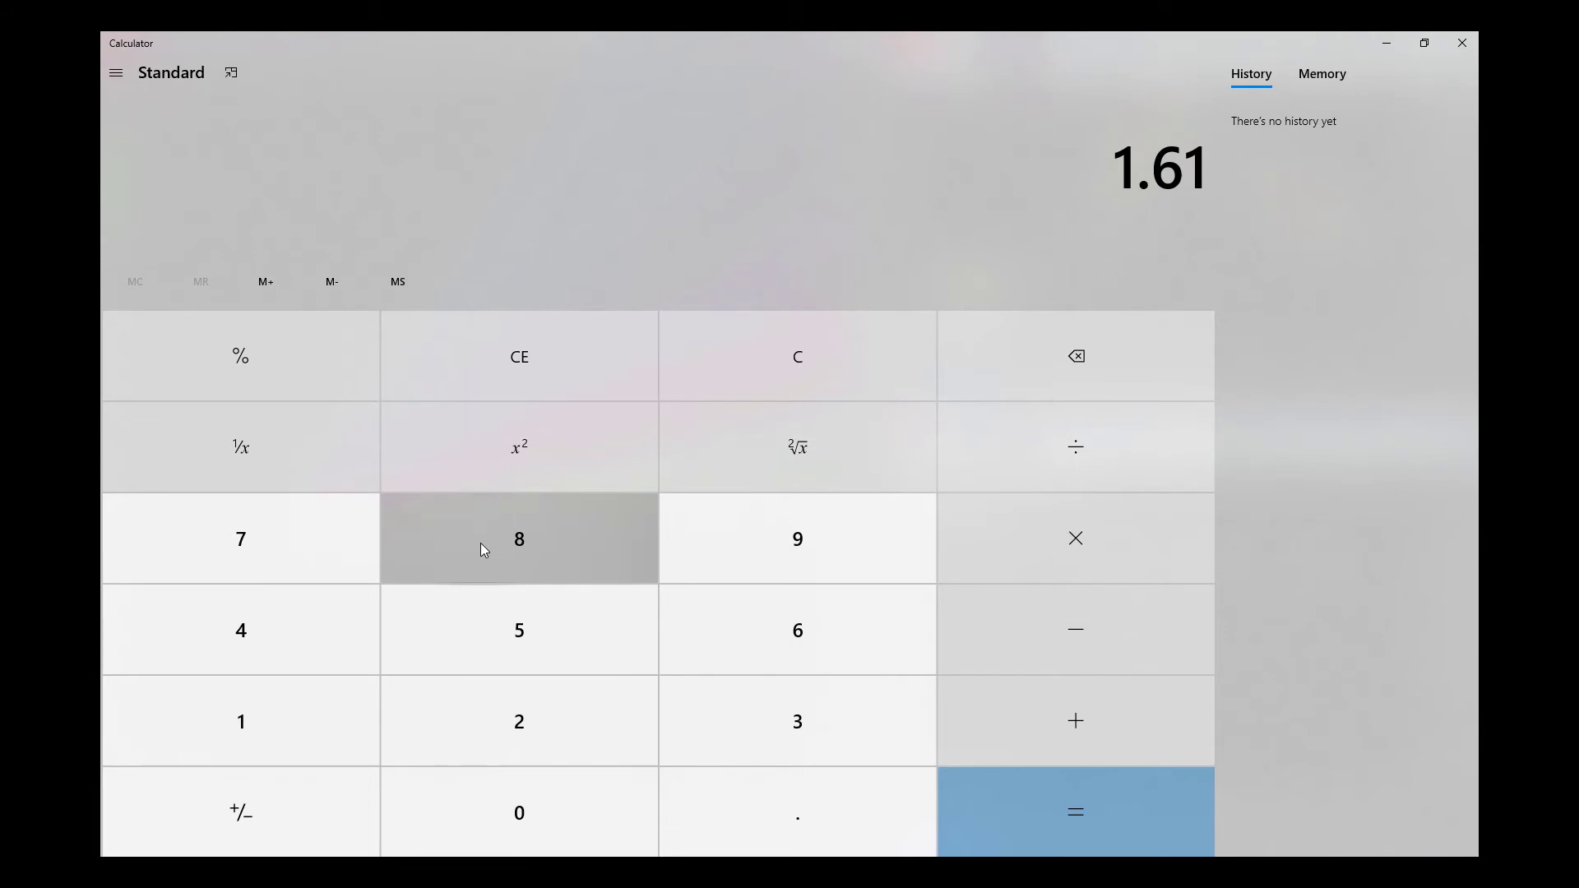
pyautogui.click(989, 558)
pyautogui.click(310, 708)
pyautogui.click(687, 795)
pyautogui.click(782, 663)
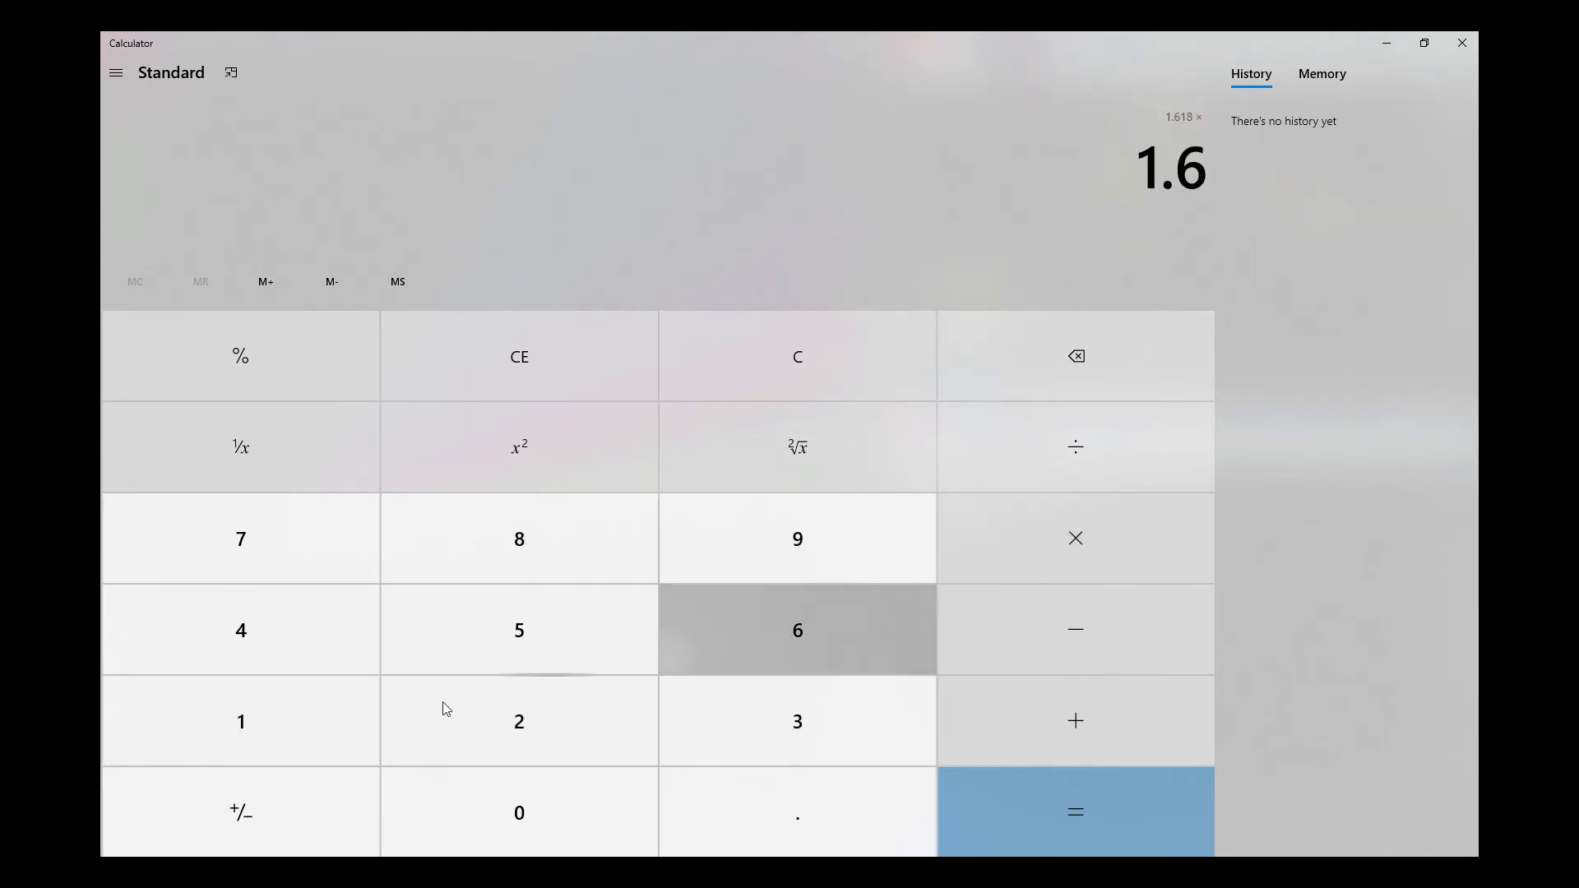
pyautogui.click(339, 725)
pyautogui.click(505, 555)
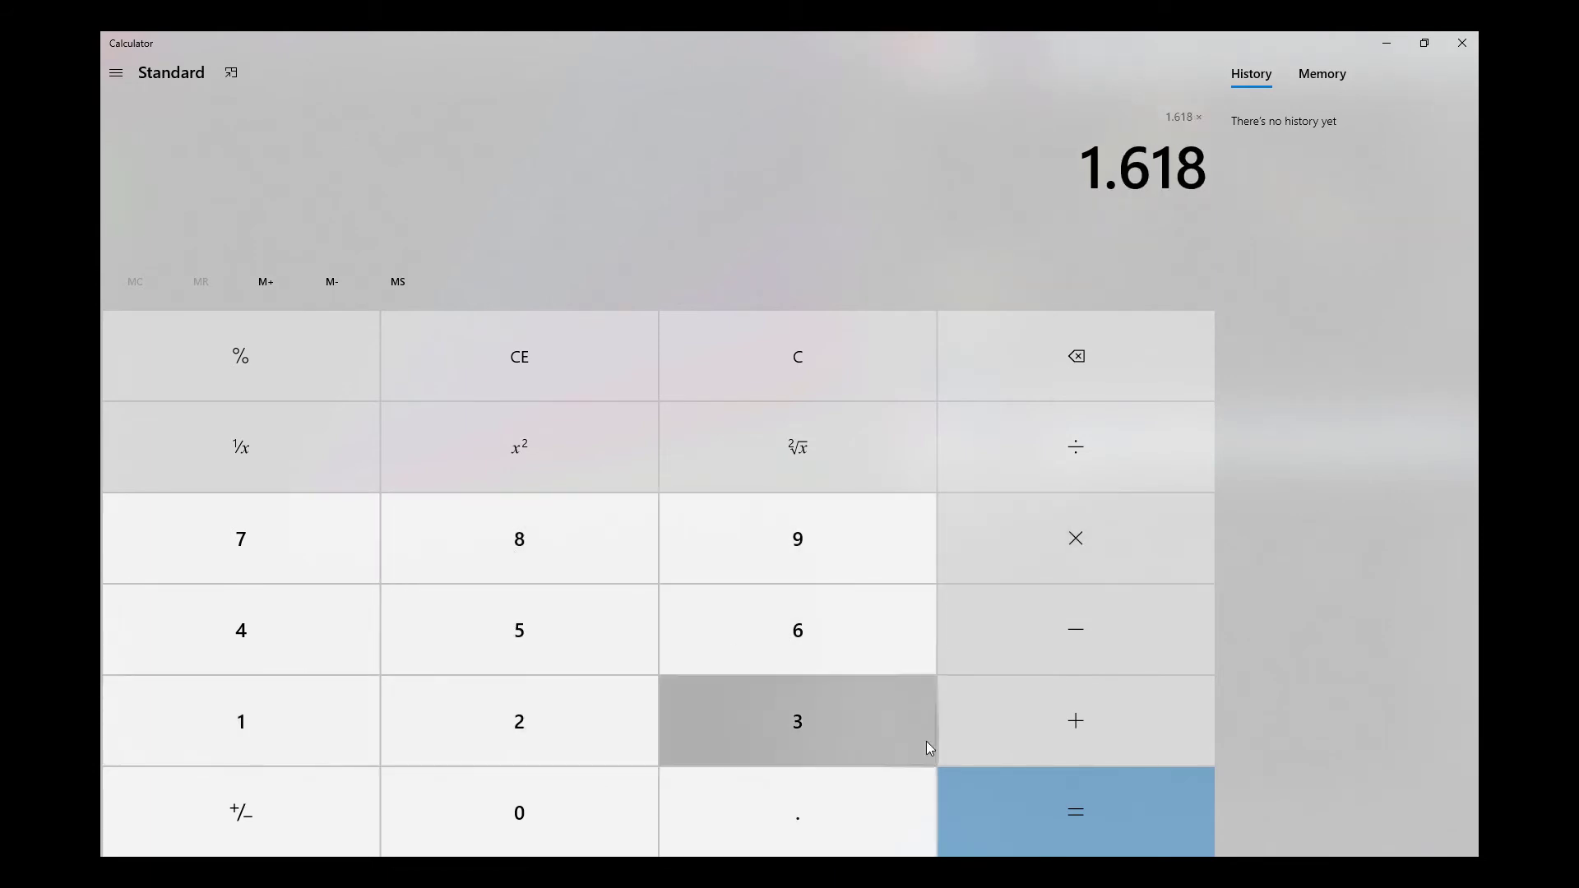
pyautogui.click(1000, 799)
# Multiply by 1.618 twice more to get 4.235801032 and 6.853526069776.
pyautogui.click(1063, 563)
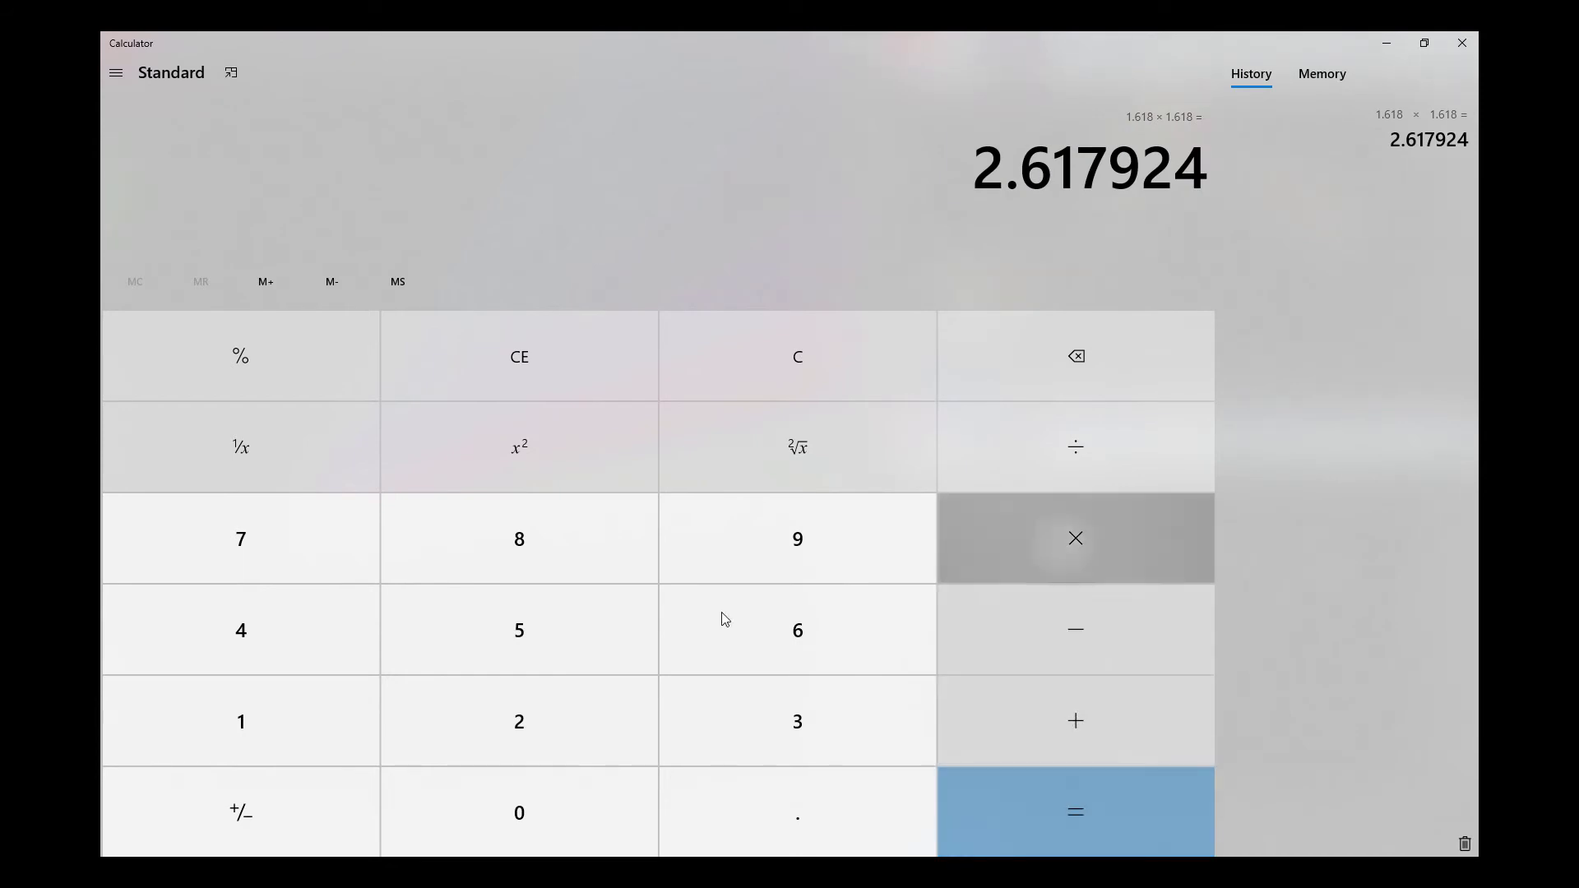
pyautogui.click(327, 723)
pyautogui.click(757, 810)
pyautogui.click(682, 649)
pyautogui.click(274, 720)
pyautogui.click(451, 531)
pyautogui.click(1037, 801)
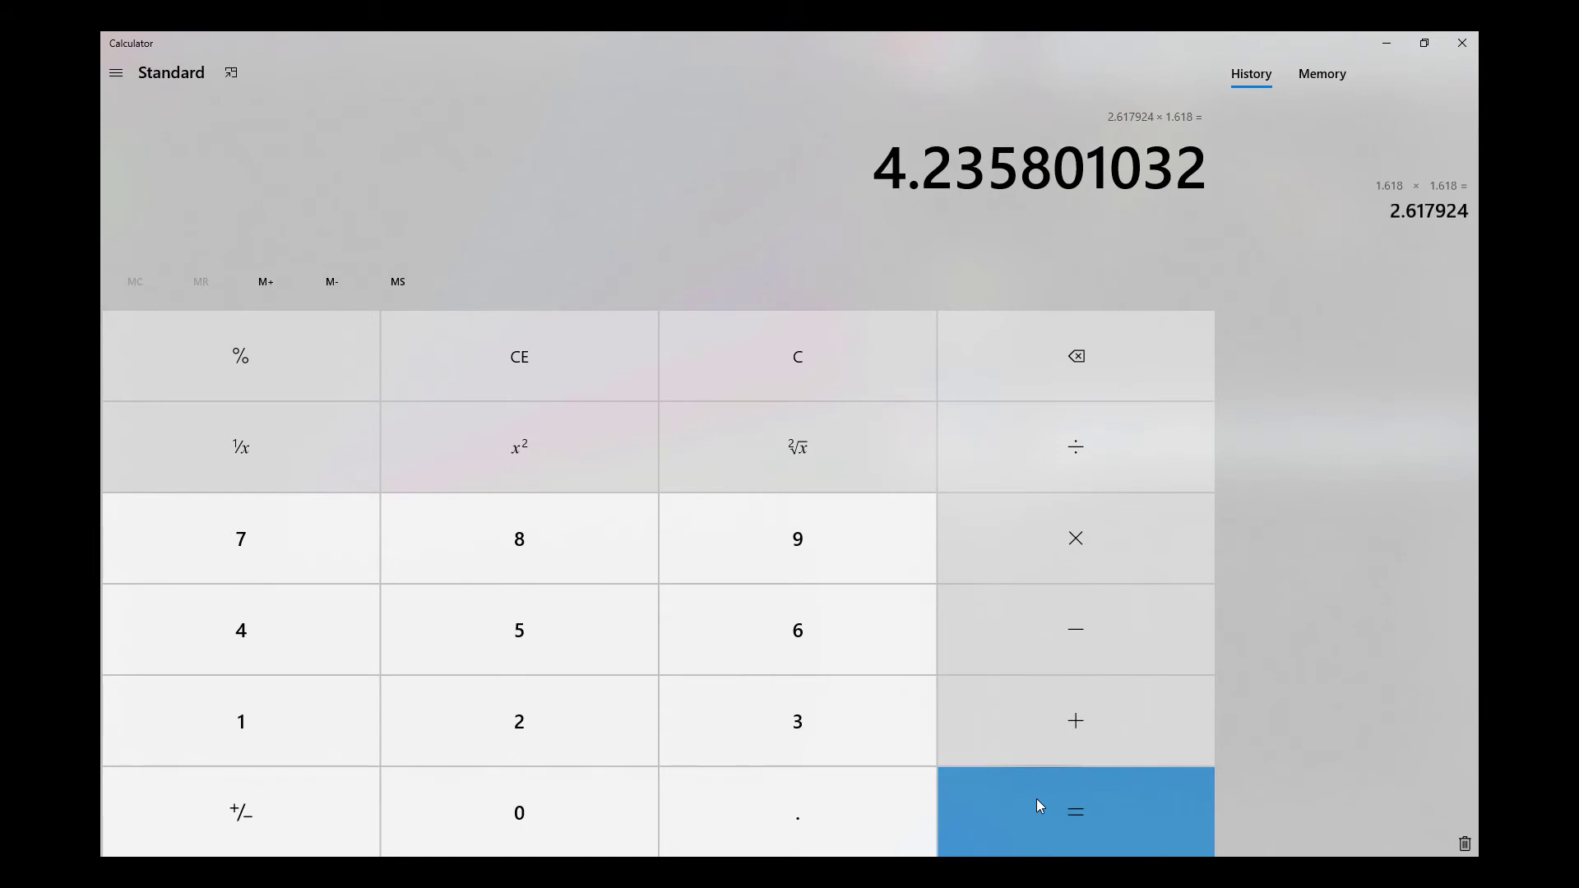
pyautogui.click(1024, 533)
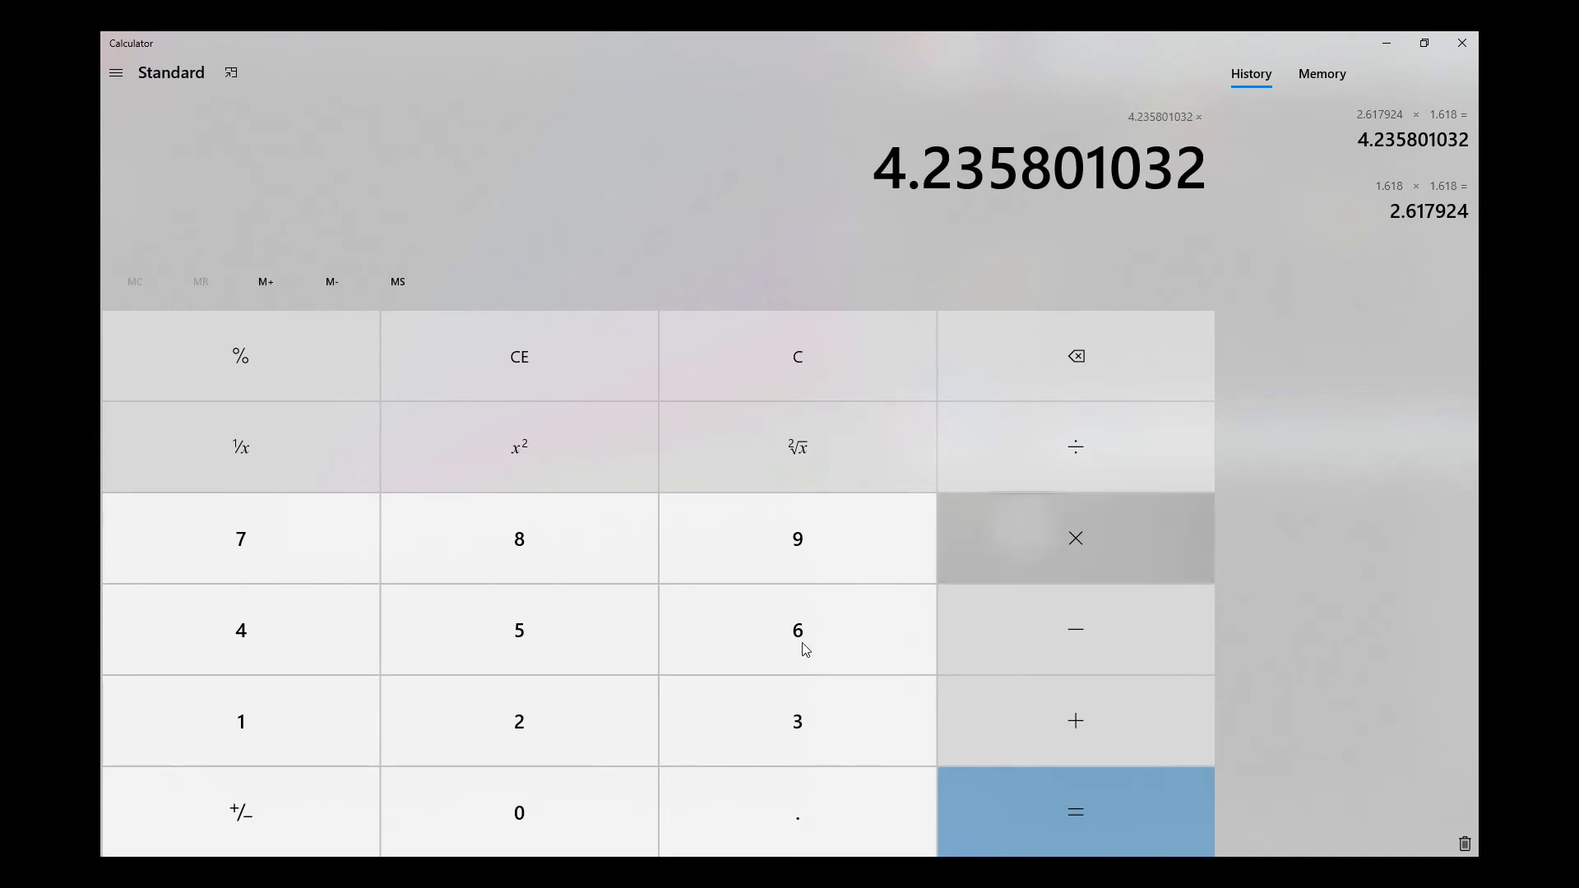
pyautogui.click(334, 744)
pyautogui.click(714, 785)
pyautogui.click(754, 662)
pyautogui.click(346, 723)
pyautogui.click(486, 546)
pyautogui.click(979, 807)
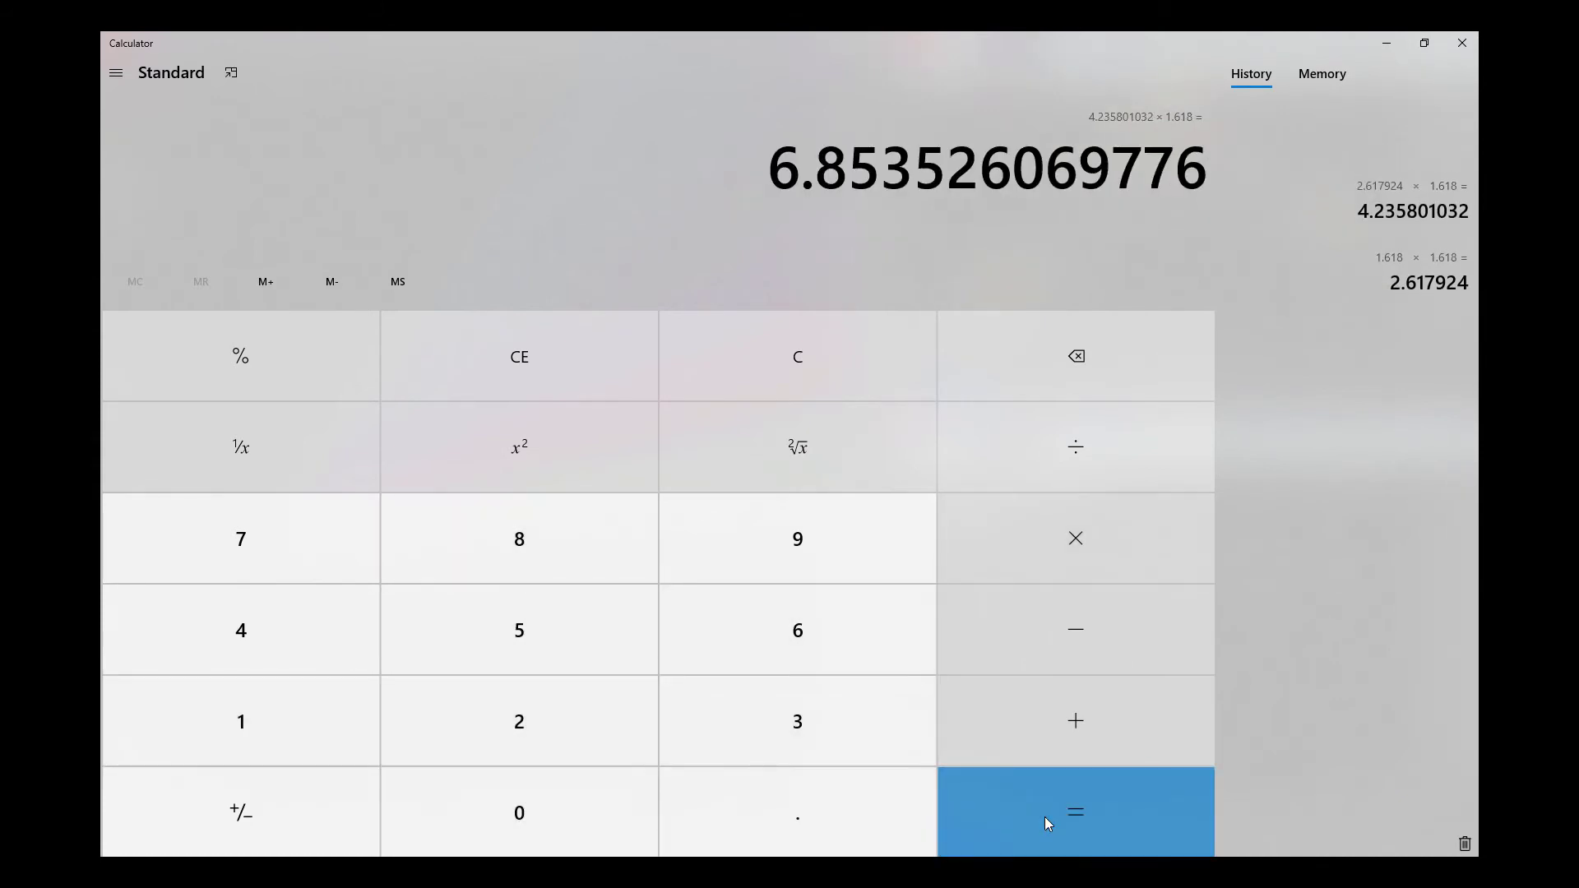
# Continue the 1.618 powers through 11.089, 17.942, 29.030, 46.97, 75.998, 122.966 and 198.959.
pyautogui.click(1051, 540)
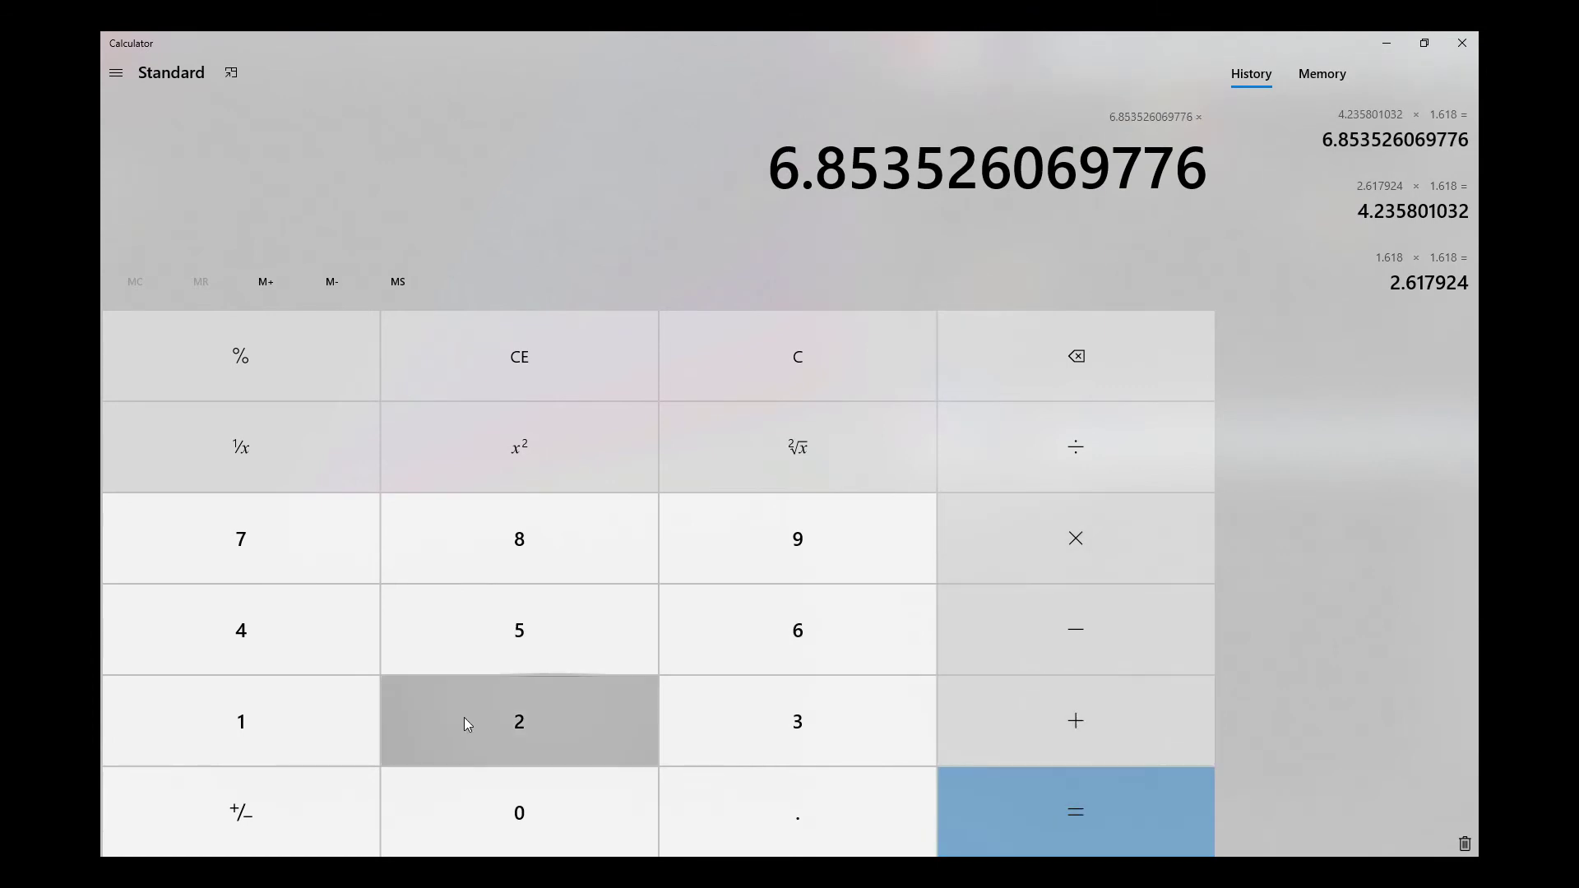
pyautogui.click(360, 717)
pyautogui.click(725, 811)
pyautogui.click(765, 613)
pyautogui.click(331, 727)
pyautogui.click(493, 557)
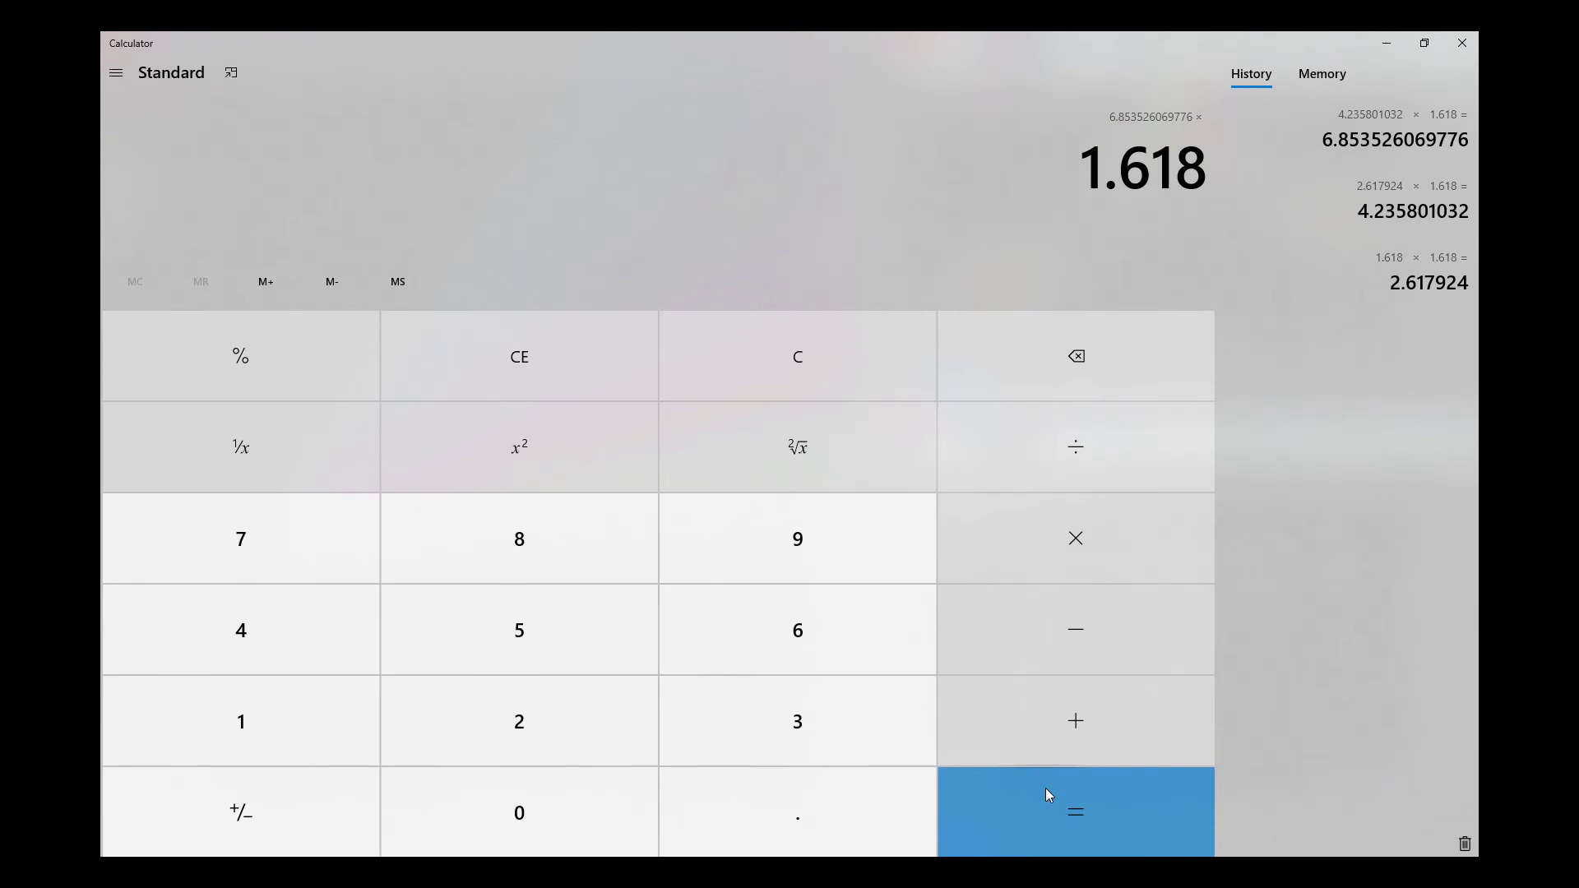
pyautogui.click(1045, 788)
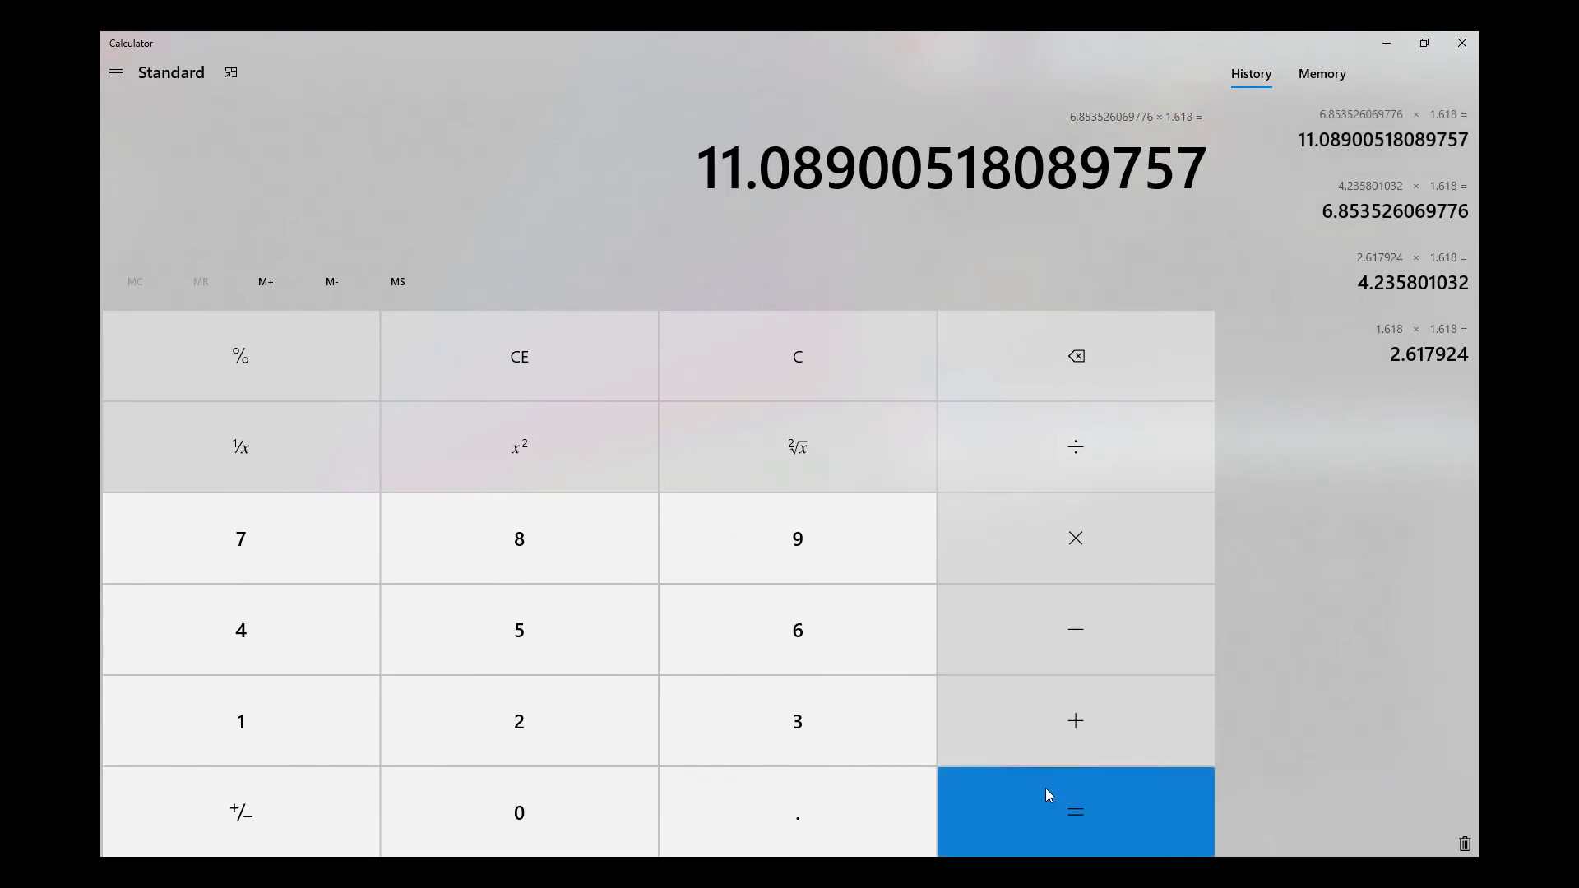
pyautogui.click(1045, 789)
pyautogui.click(1046, 789)
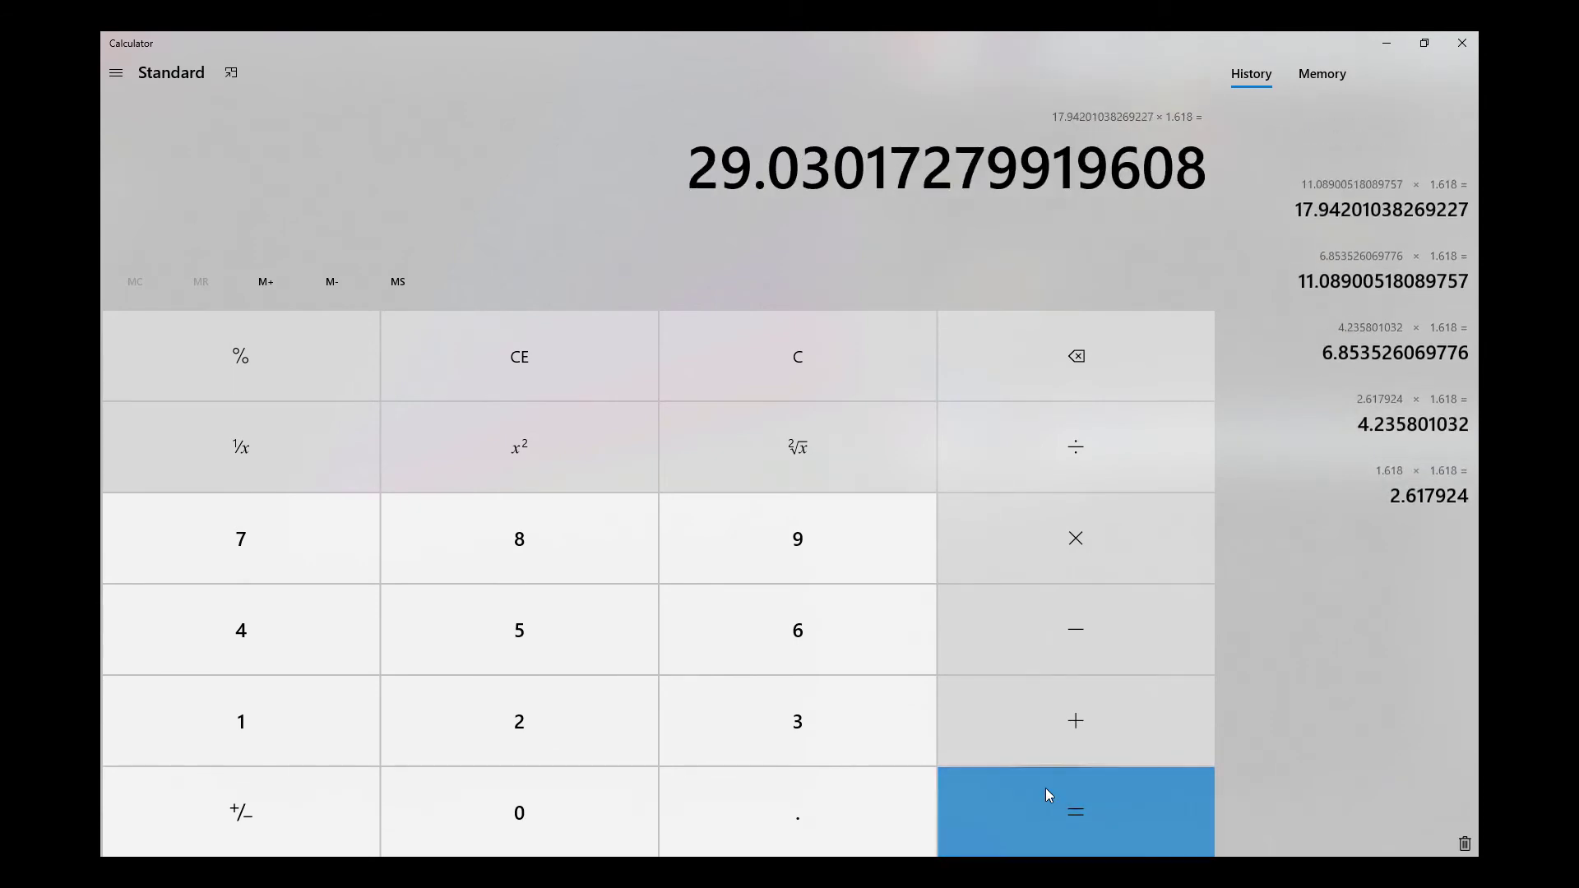
pyautogui.click(1044, 788)
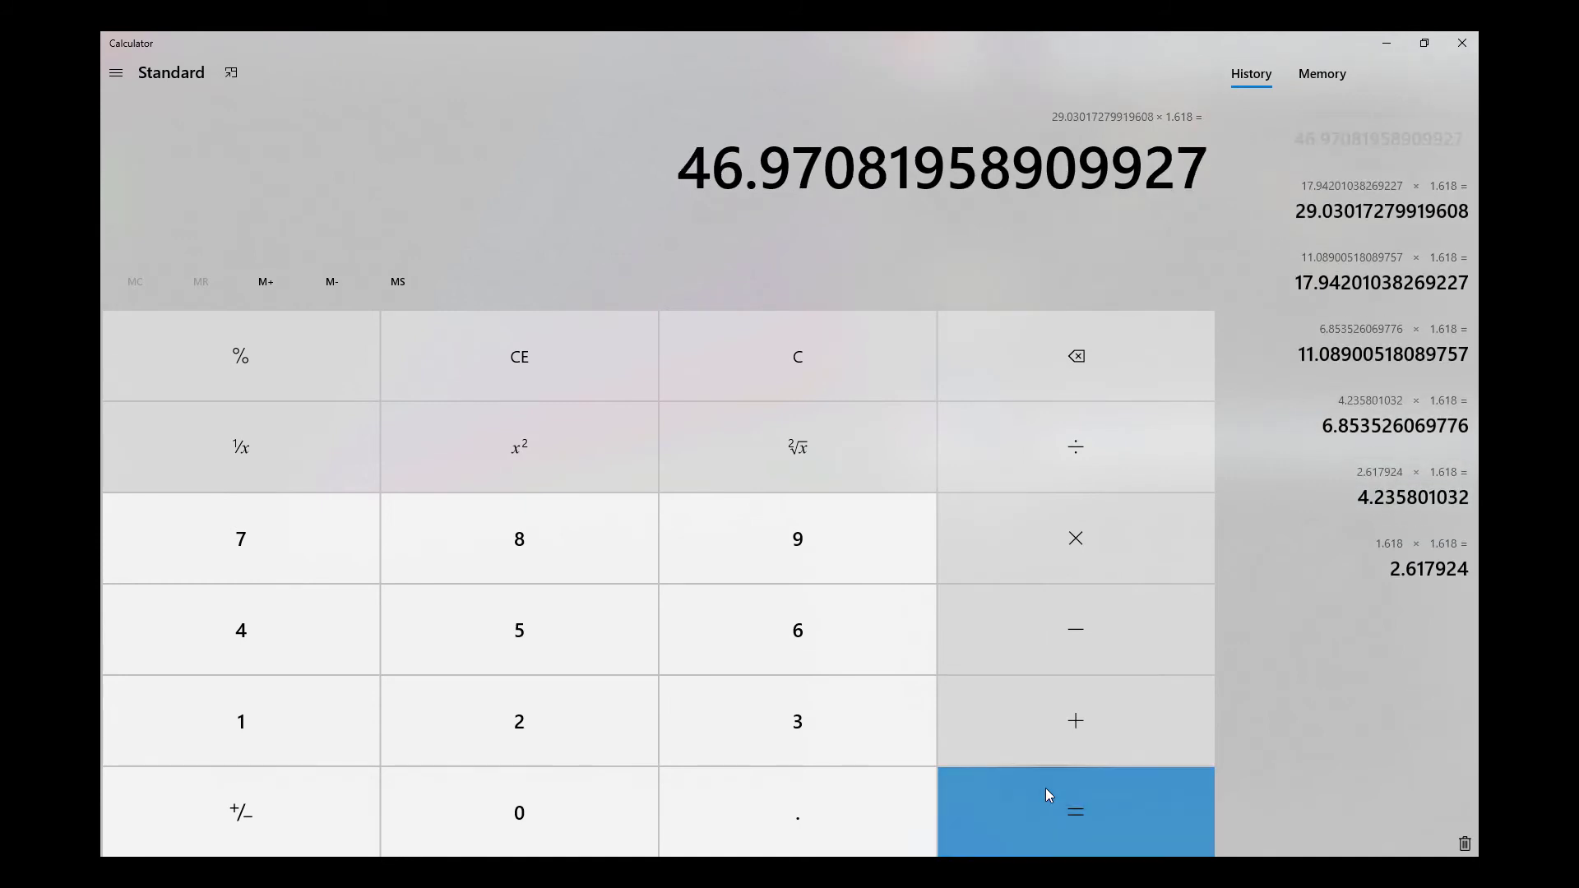
pyautogui.click(1044, 788)
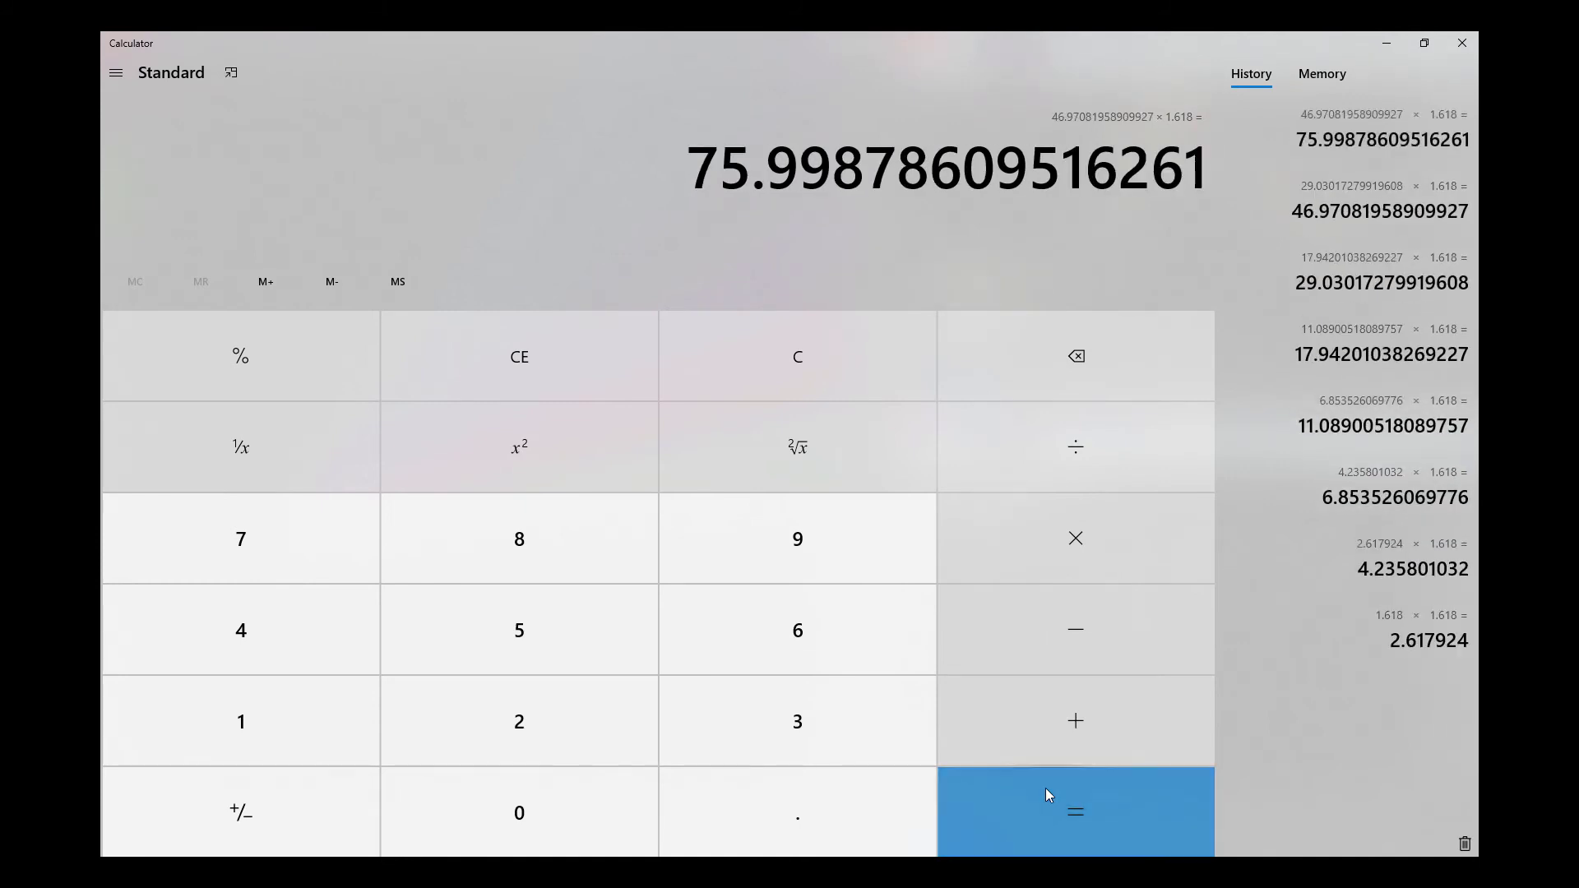
pyautogui.click(1044, 788)
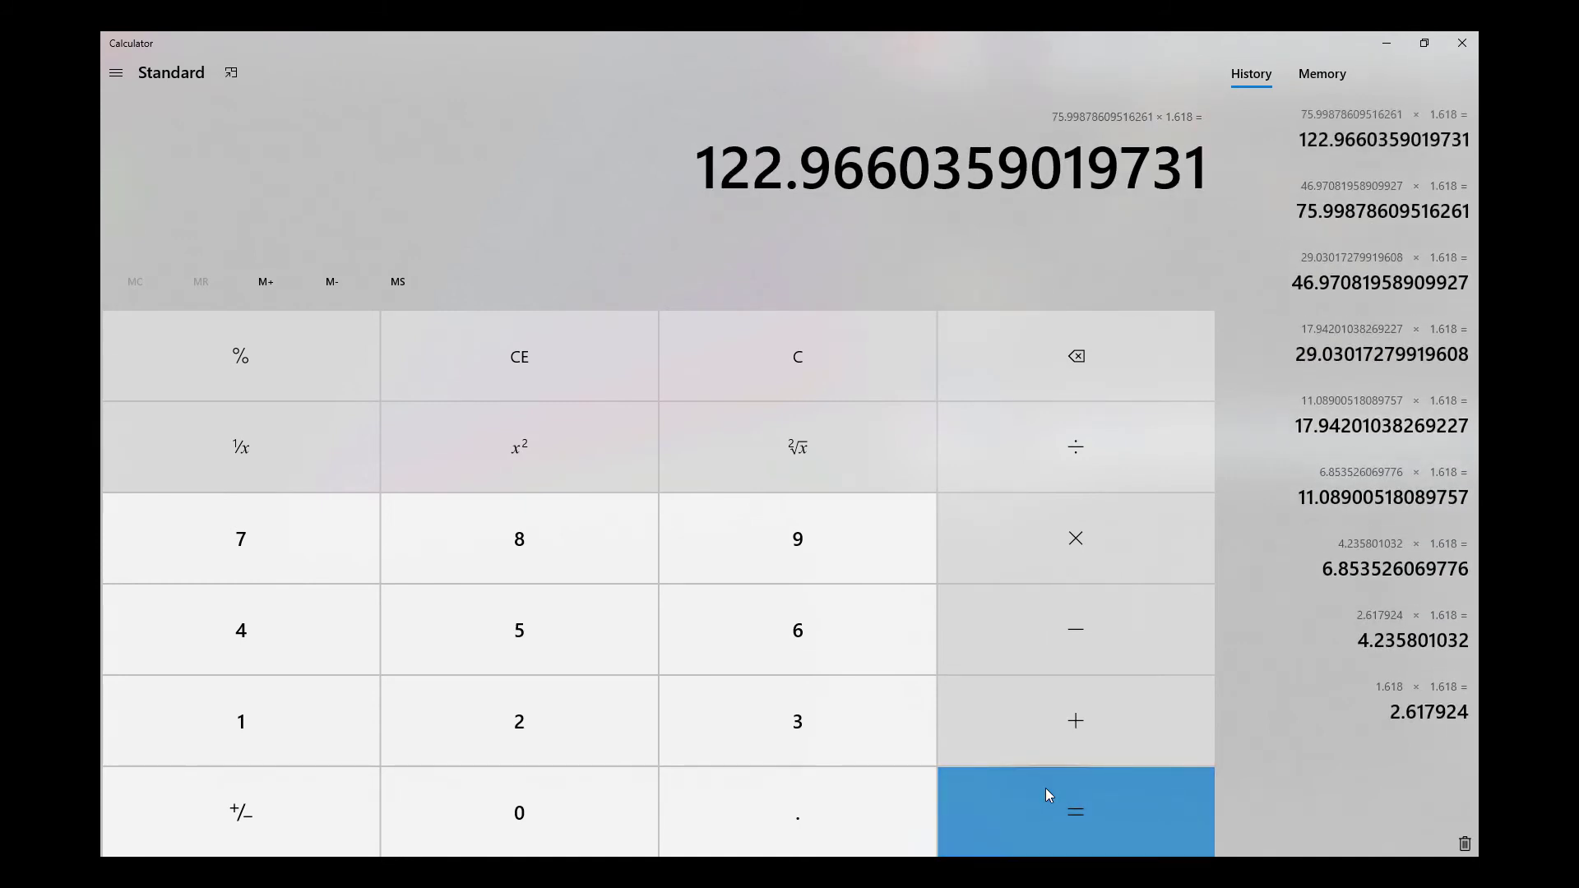
pyautogui.click(1044, 788)
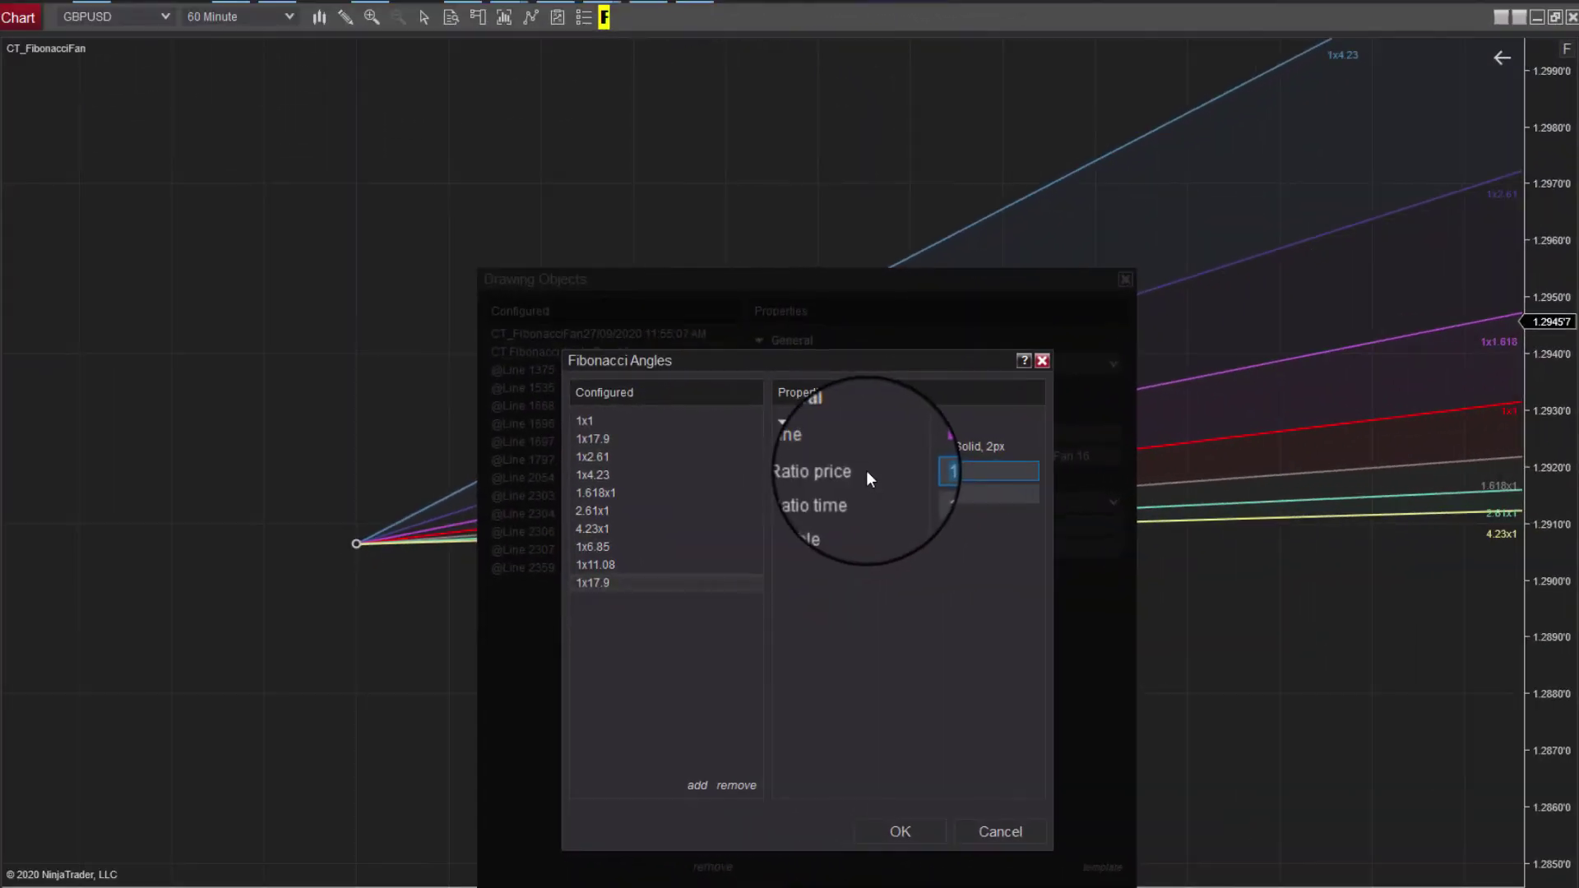
# Add a new ratio entry to the Fibonacci Angles list and confirm both dialogs to apply it.
pyautogui.click(698, 784)
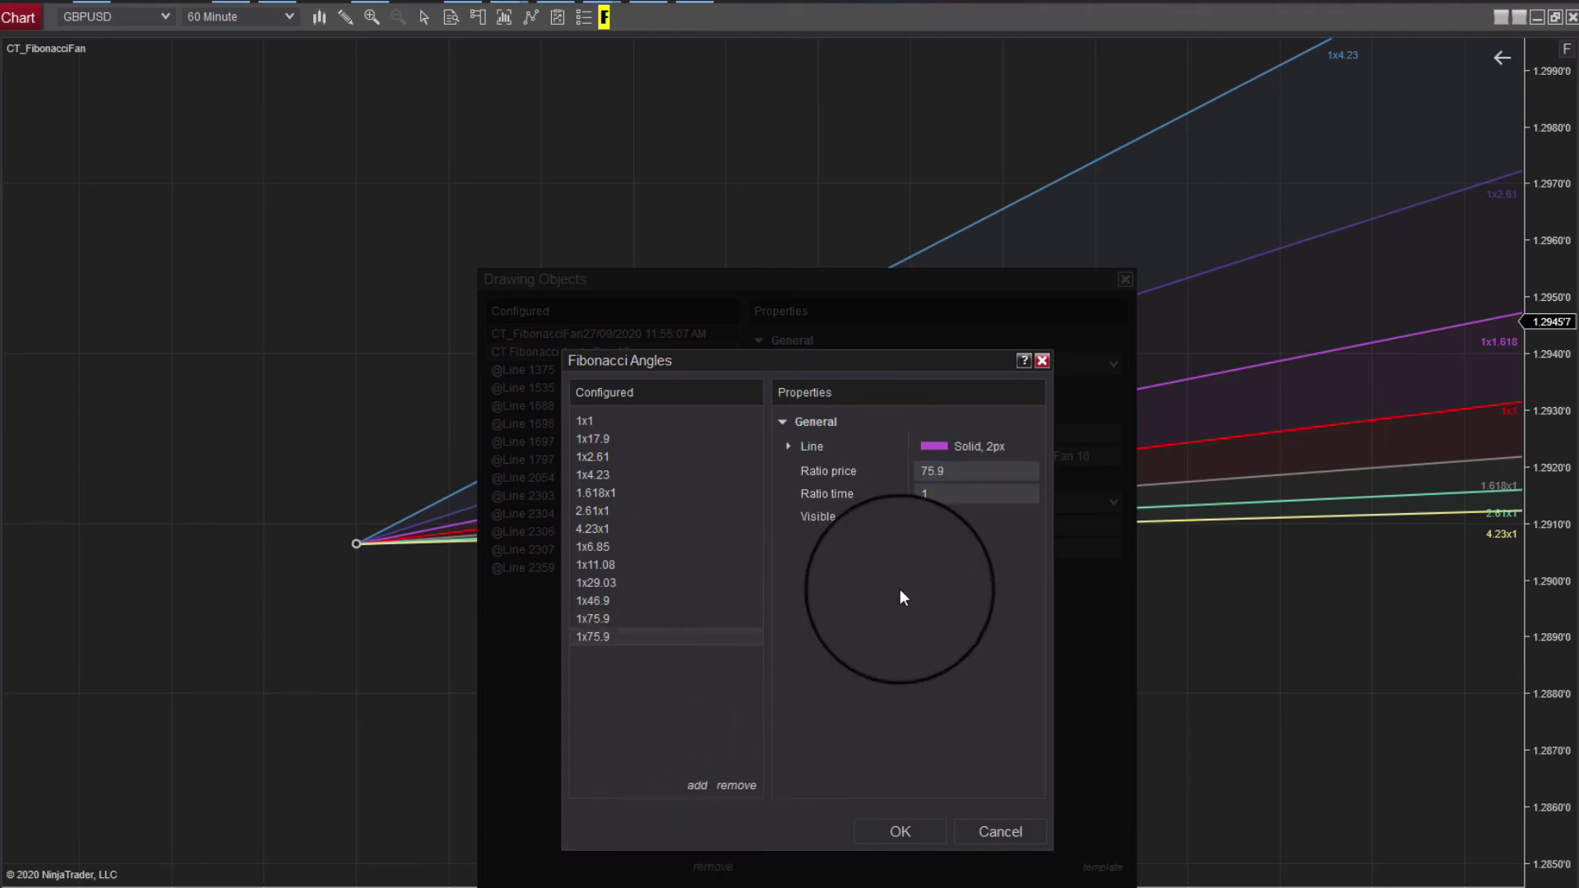
pyautogui.click(900, 832)
pyautogui.click(871, 878)
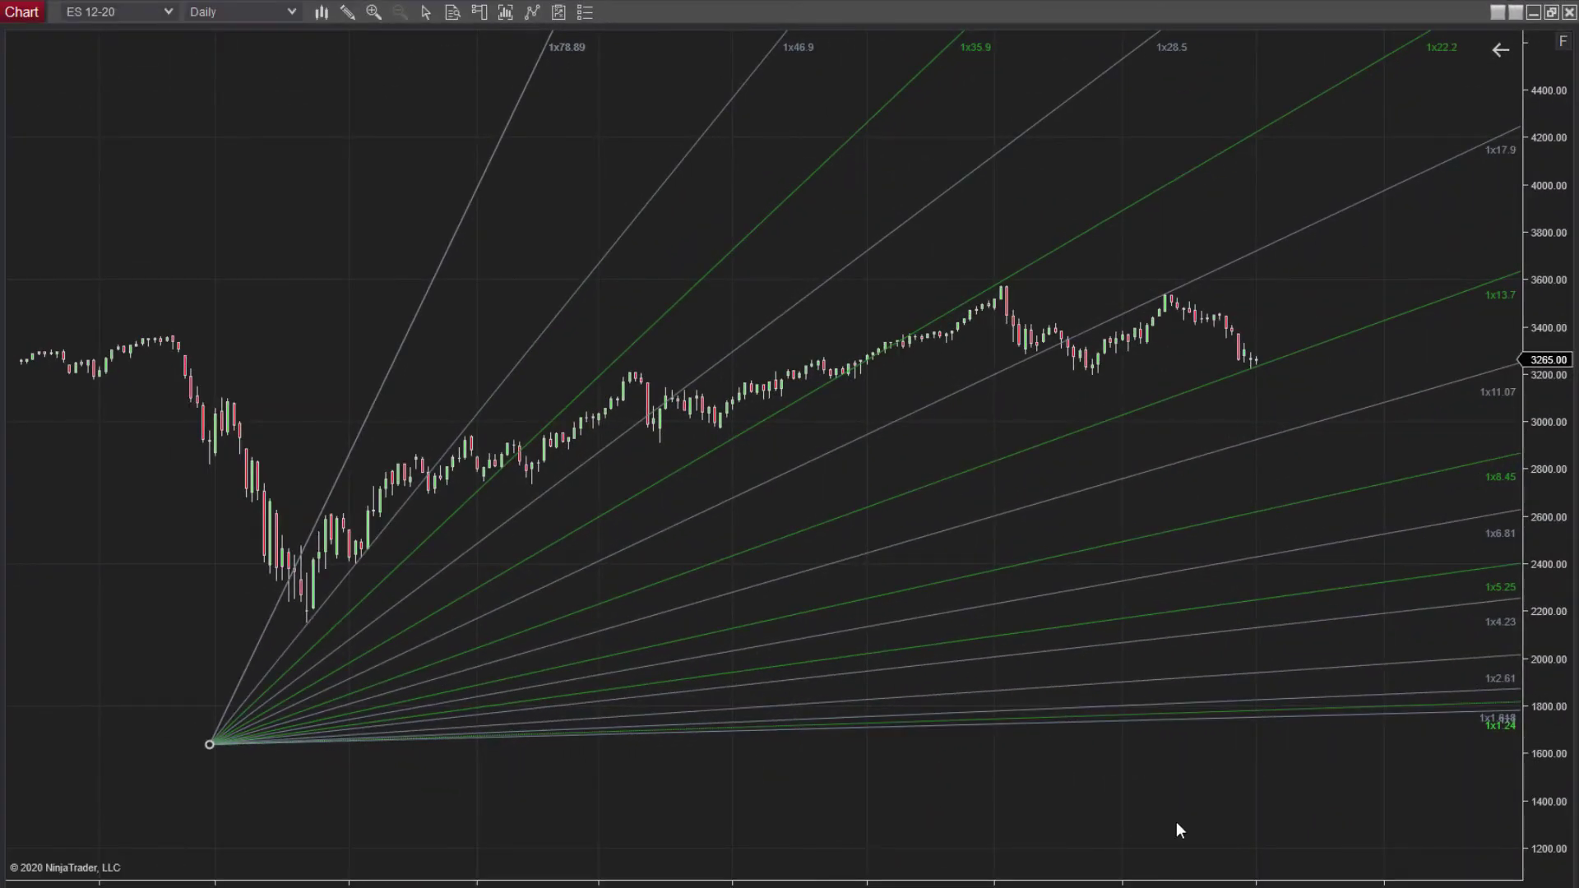
# Stretch the price axis to about 1800–3900 and adjust bar spacing so the 1x78.89 arm shows.
pyautogui.moveTo(1543, 858); pyautogui.dragTo(1522, 696)
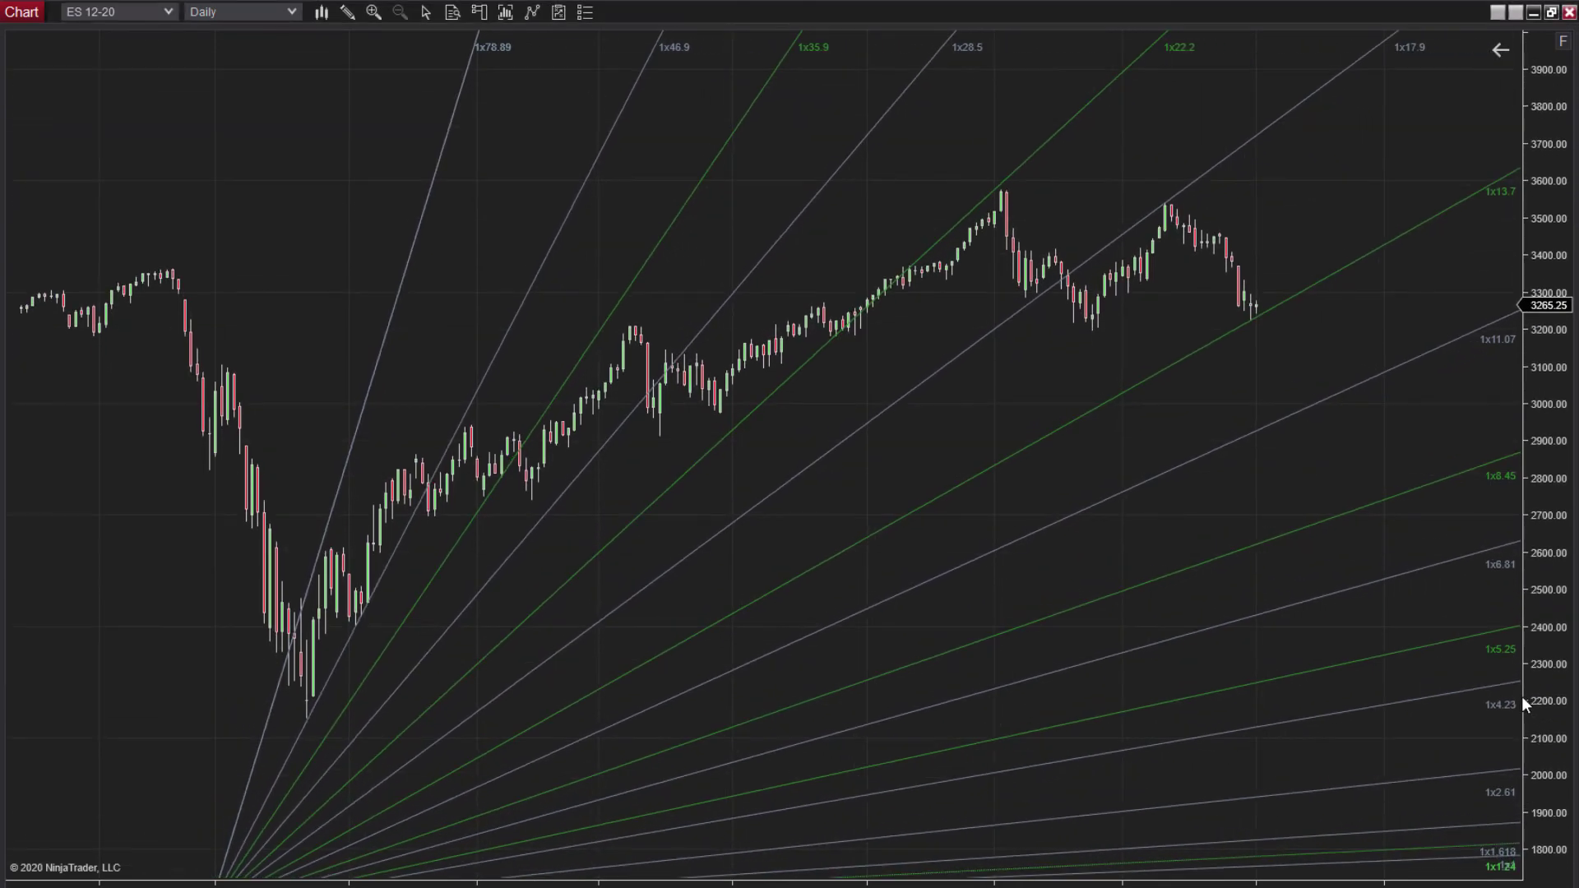
pyautogui.moveTo(1377, 883); pyautogui.dragTo(1094, 864)
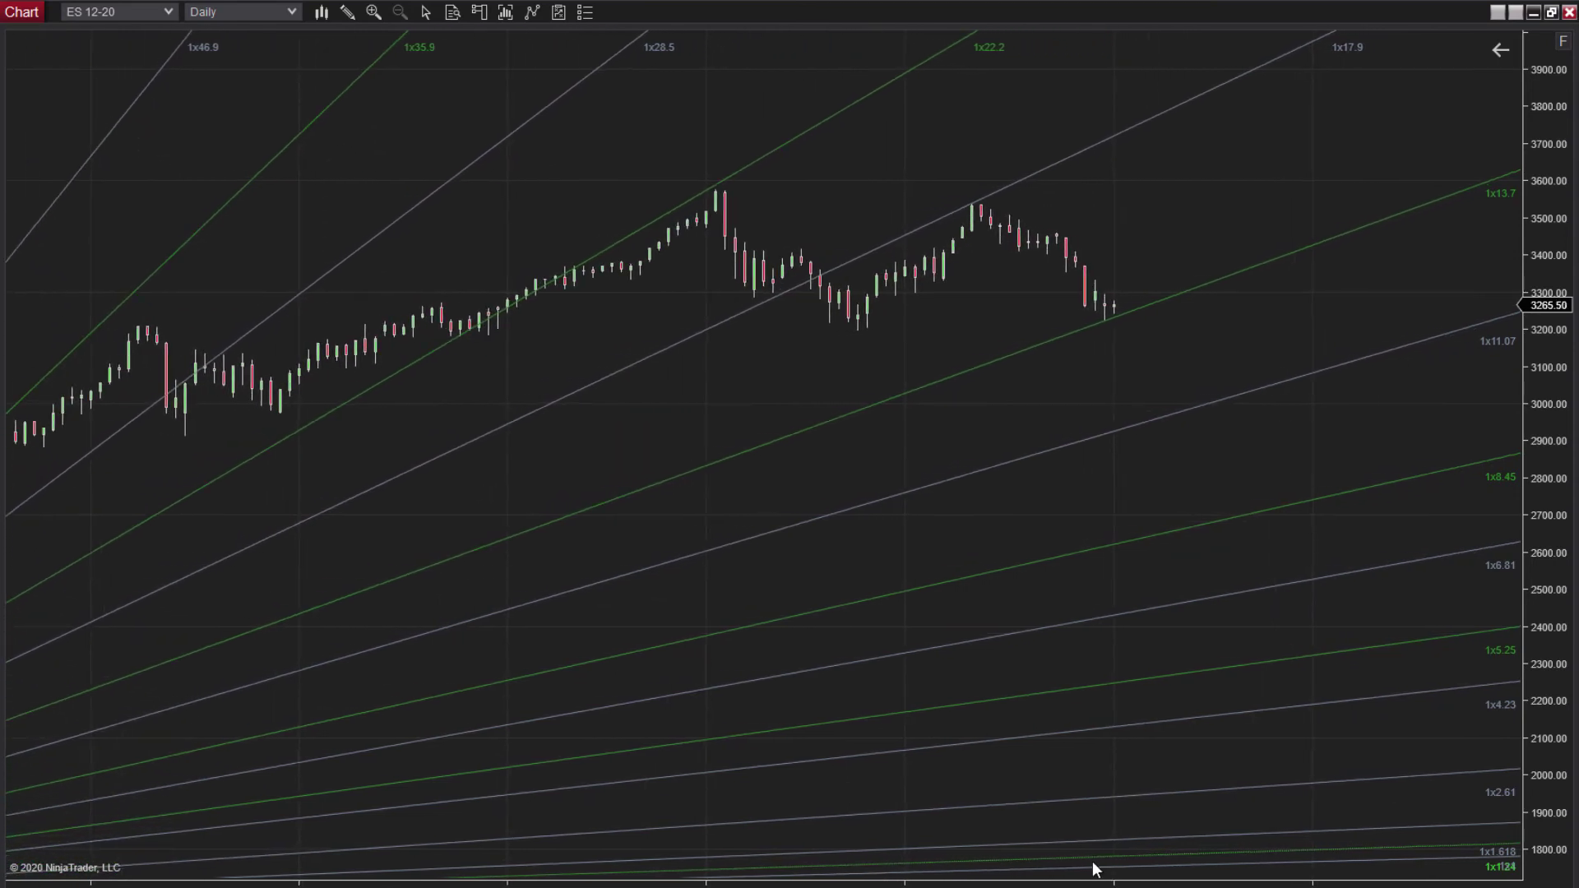
pyautogui.moveTo(1094, 867); pyautogui.dragTo(1242, 876)
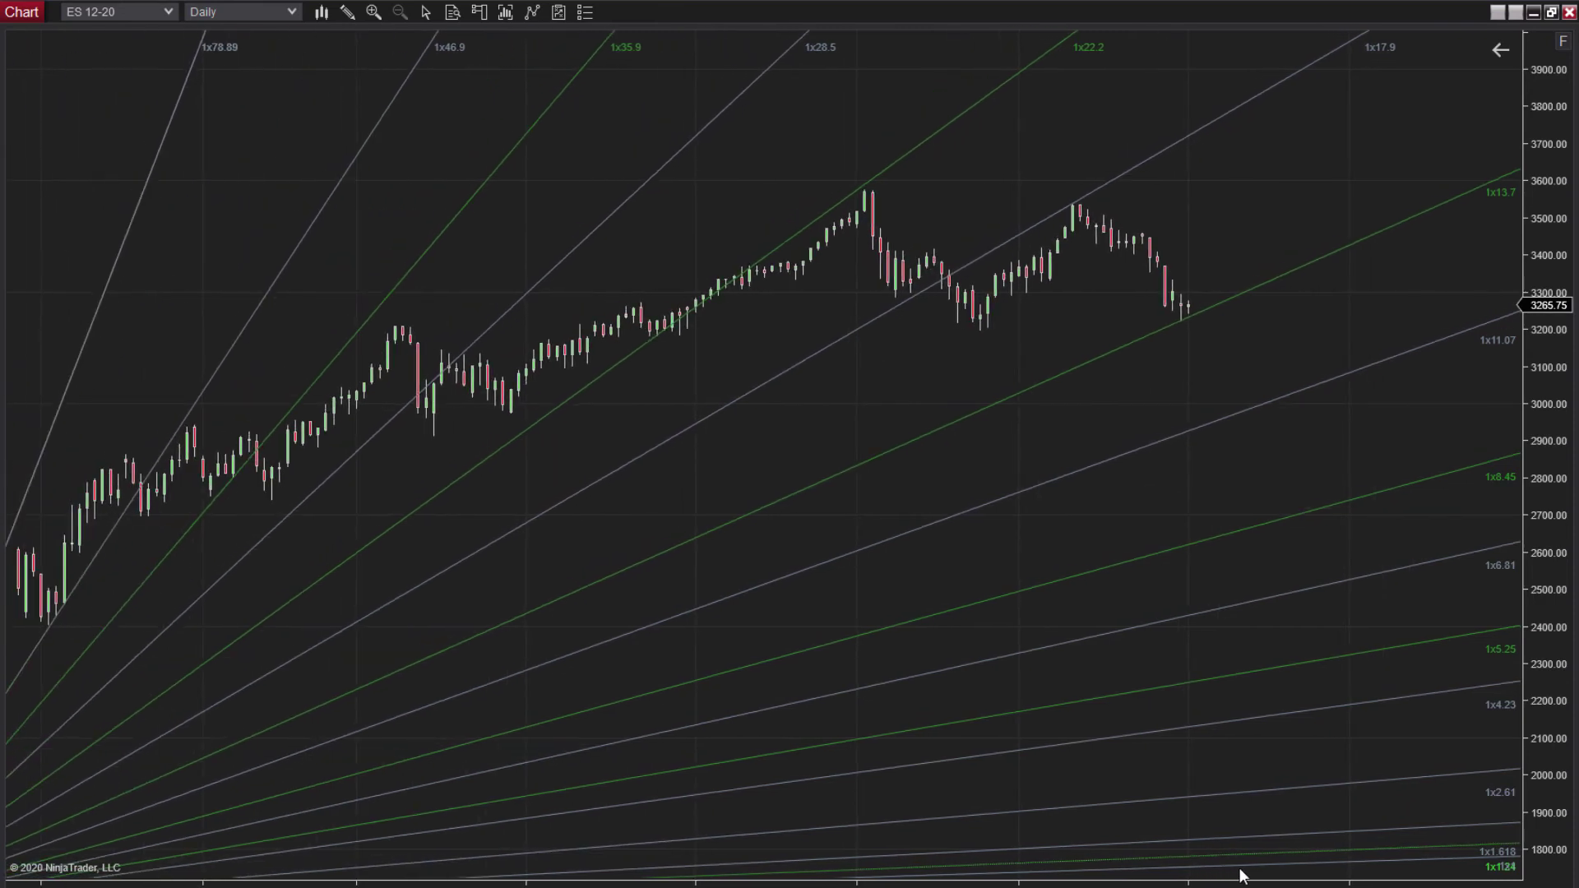